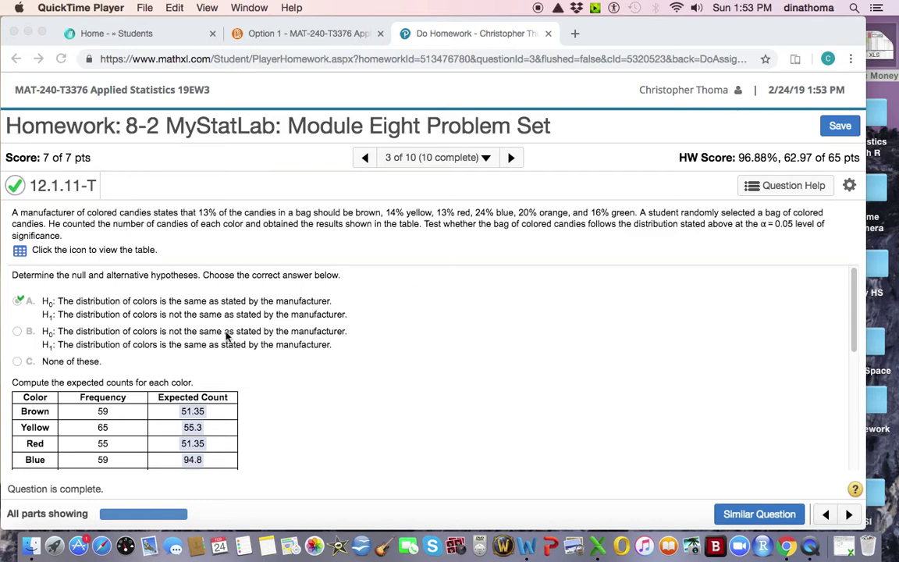
Open the Observed Distribution of Colors table, move it aside, and return to the Week 8 HW SNHU workbook
{"action": "left_click", "coordinate": [20, 251]}
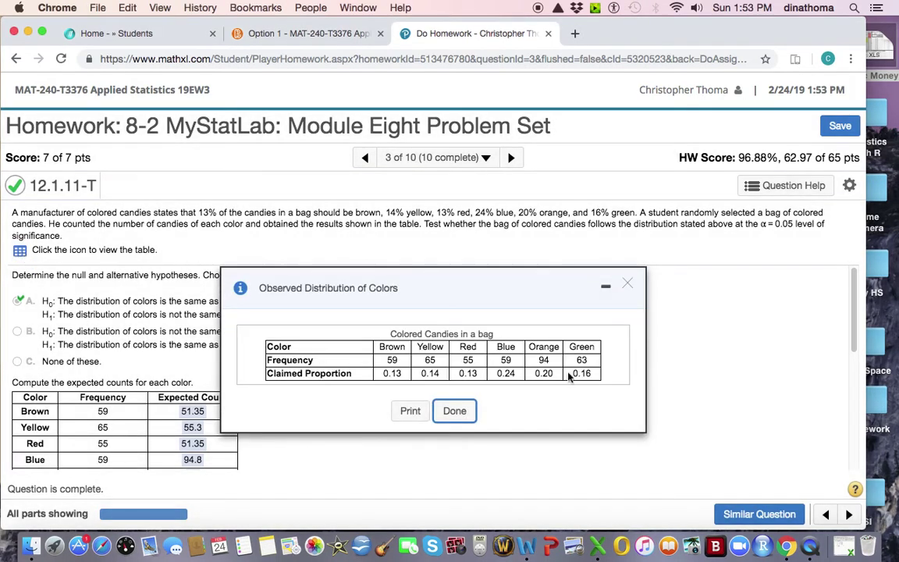
{"action": "left_click_drag", "start_coordinate": [406, 278], "coordinate": [223, 183]}
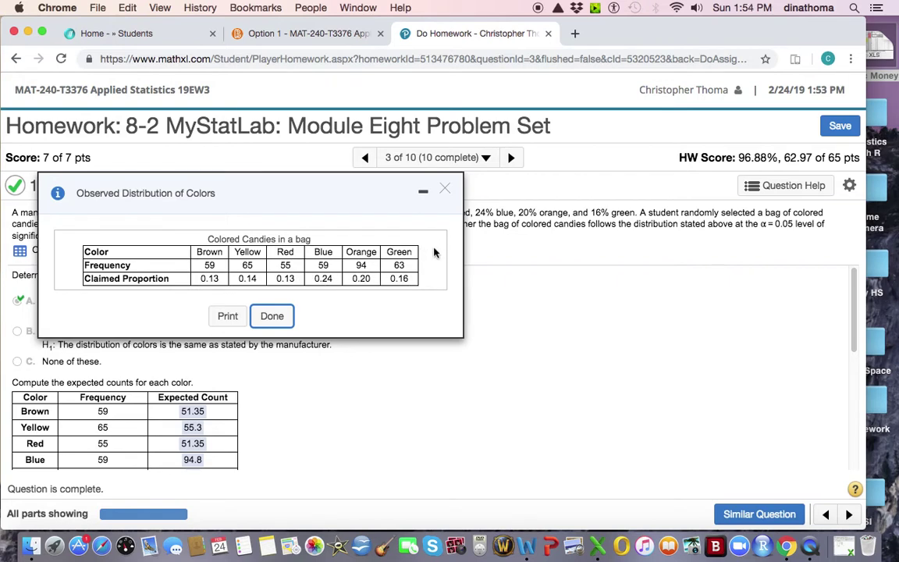
{"action": "left_click", "coordinate": [853, 554]}
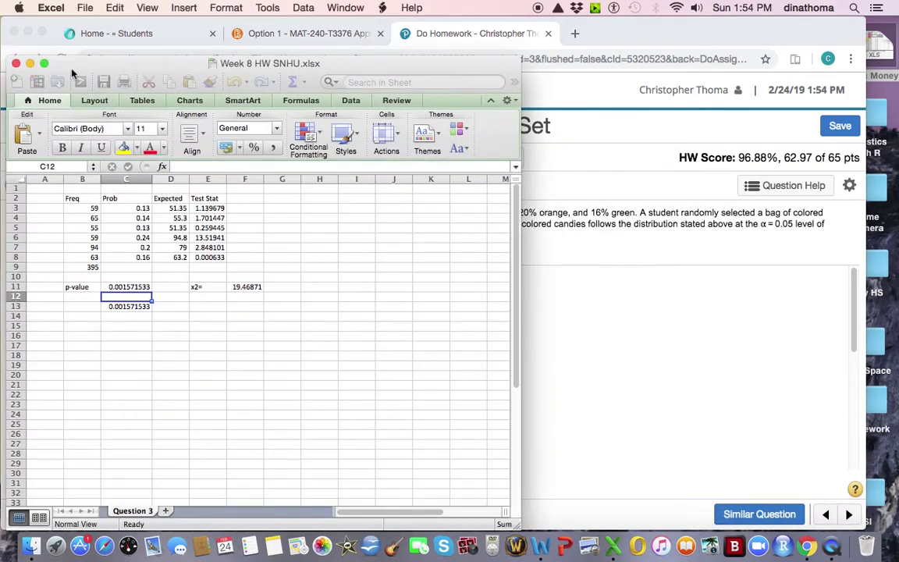
Place the workbook beside the homework page and close the observed colours table
{"action": "left_click_drag", "start_coordinate": [72, 73], "coordinate": [528, 54]}
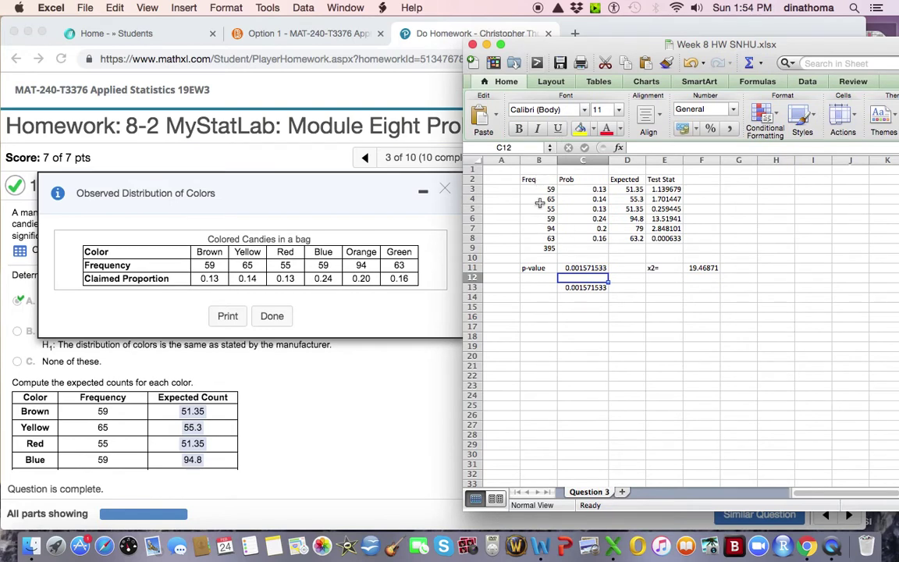
{"action": "left_click_drag", "start_coordinate": [546, 189], "coordinate": [546, 238]}
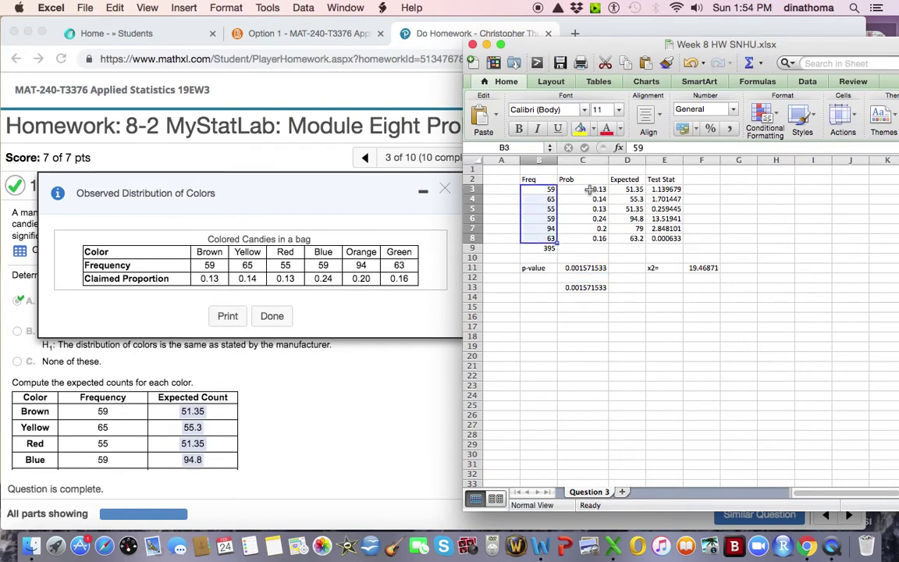
{"action": "left_click_drag", "start_coordinate": [589, 189], "coordinate": [591, 238]}
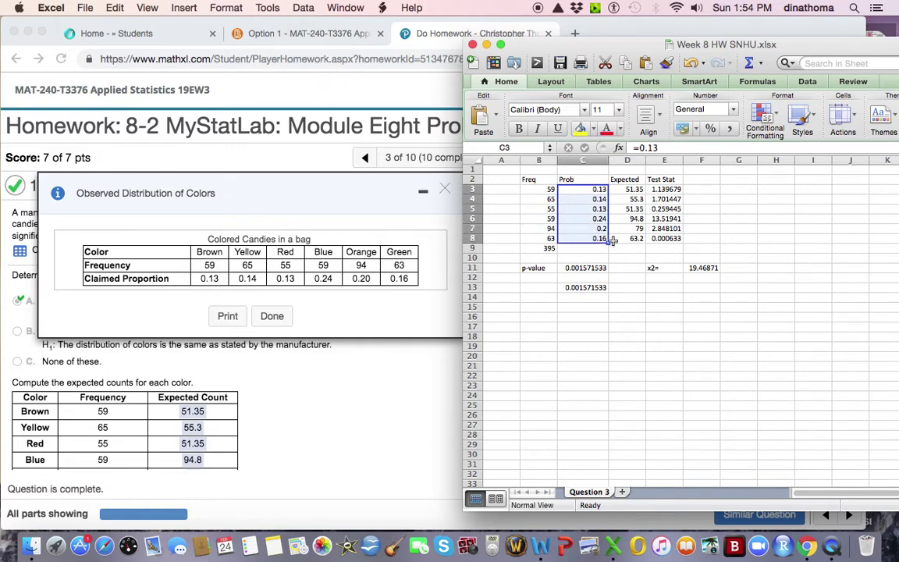
{"action": "left_click", "coordinate": [444, 189]}
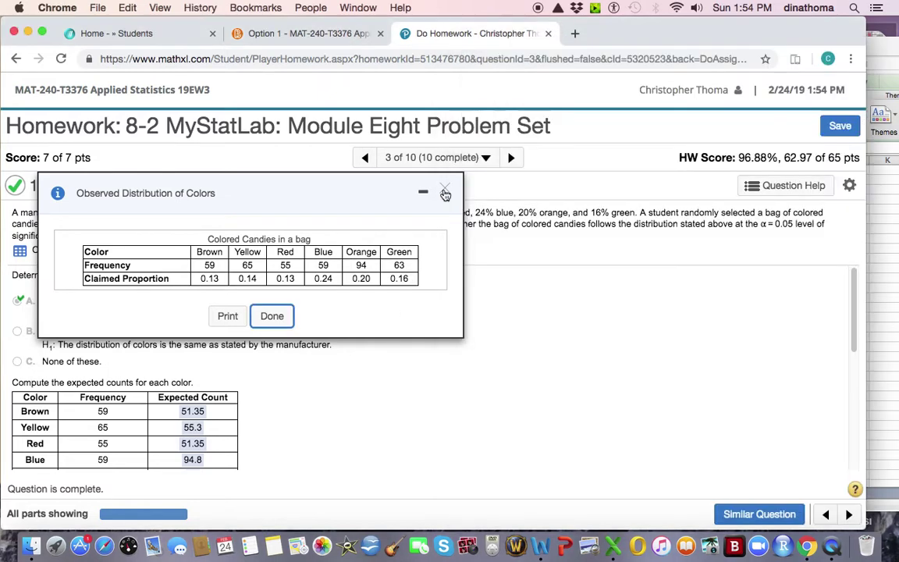
{"action": "left_click", "coordinate": [444, 190]}
{"action": "left_click", "coordinate": [882, 234]}
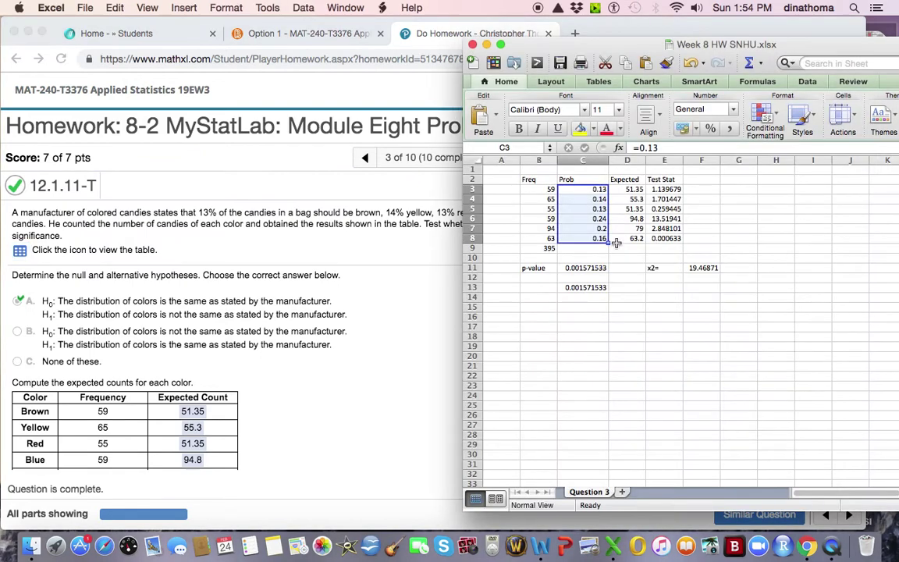
Inspect the D3 expected-count formula and the SUM formula behind the total 395, leaving both unchanged
{"action": "left_click", "coordinate": [628, 190]}
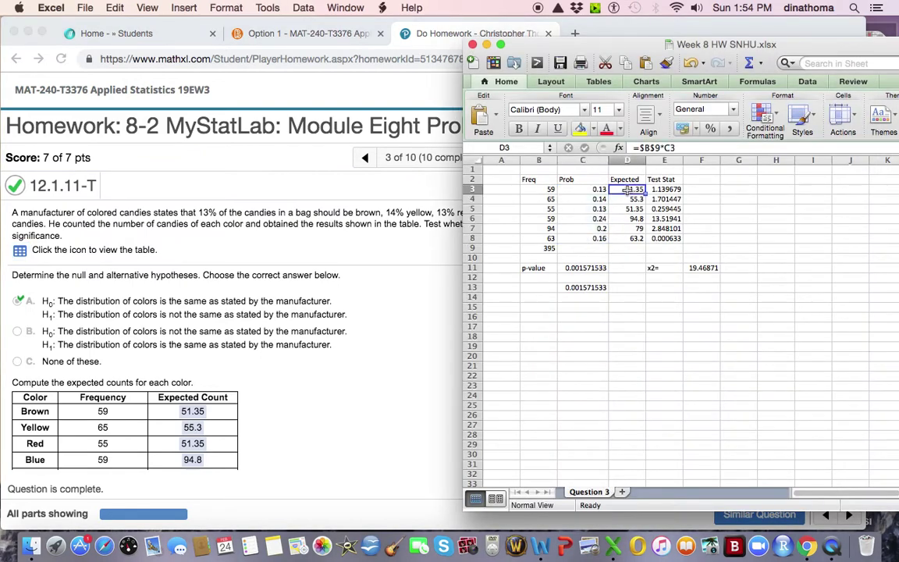
{"action": "left_click", "coordinate": [640, 148]}
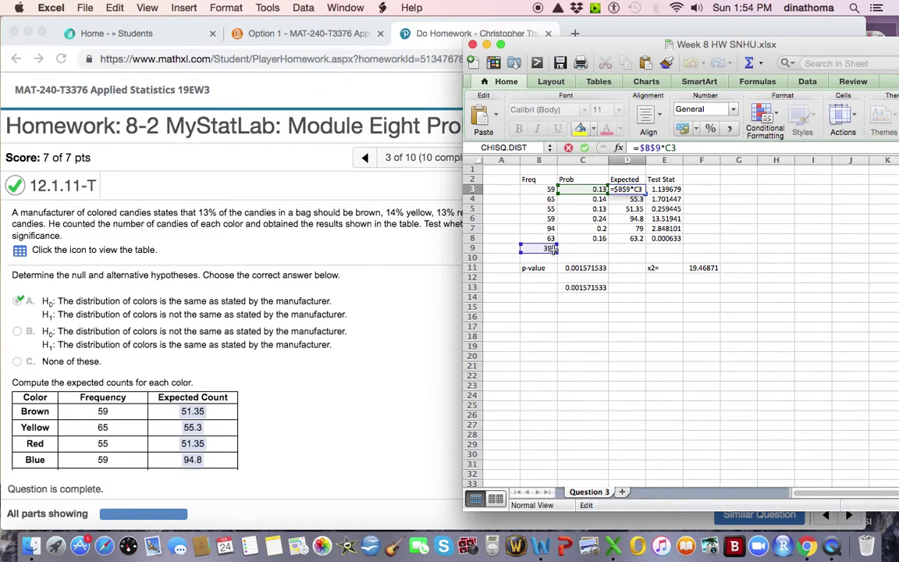
{"action": "key", "text": "Escape"}
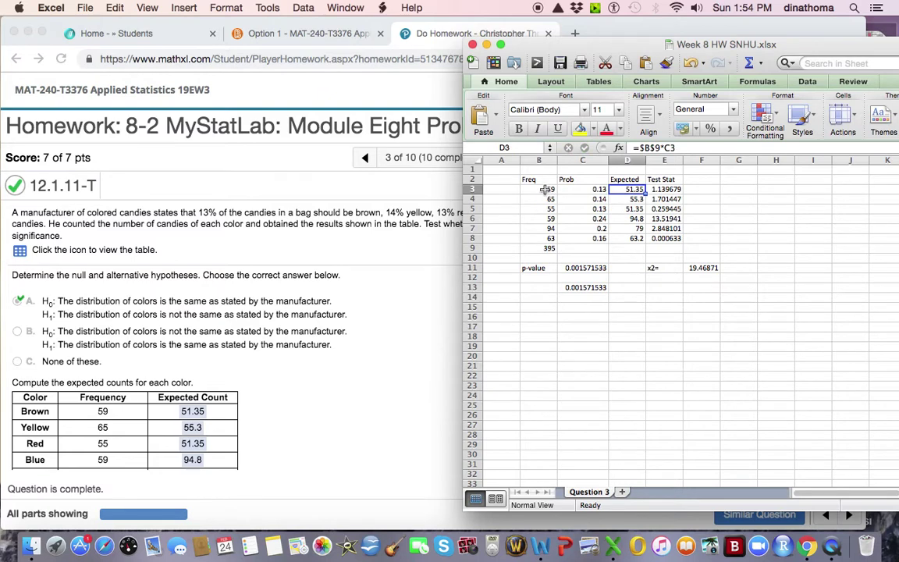
{"action": "left_click_drag", "start_coordinate": [543, 189], "coordinate": [544, 248]}
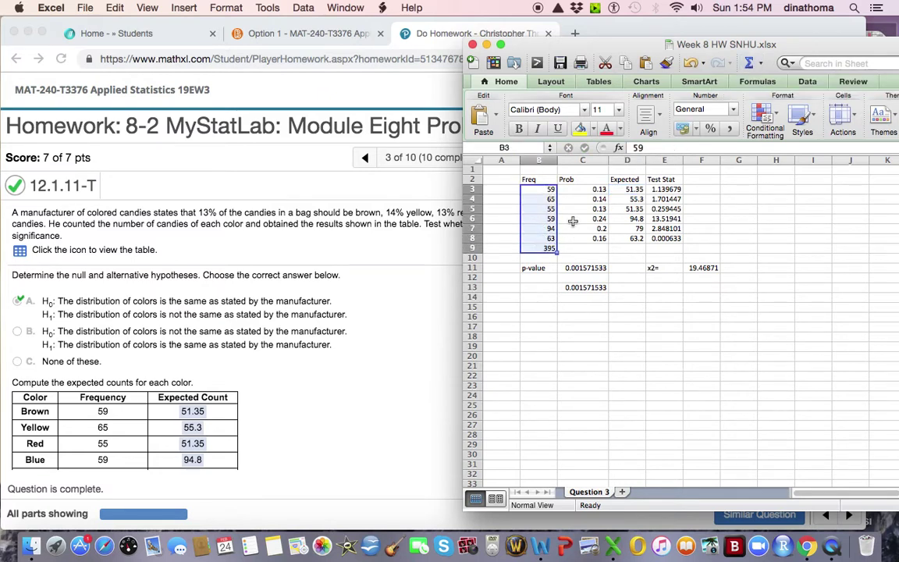
{"action": "left_click", "coordinate": [532, 248]}
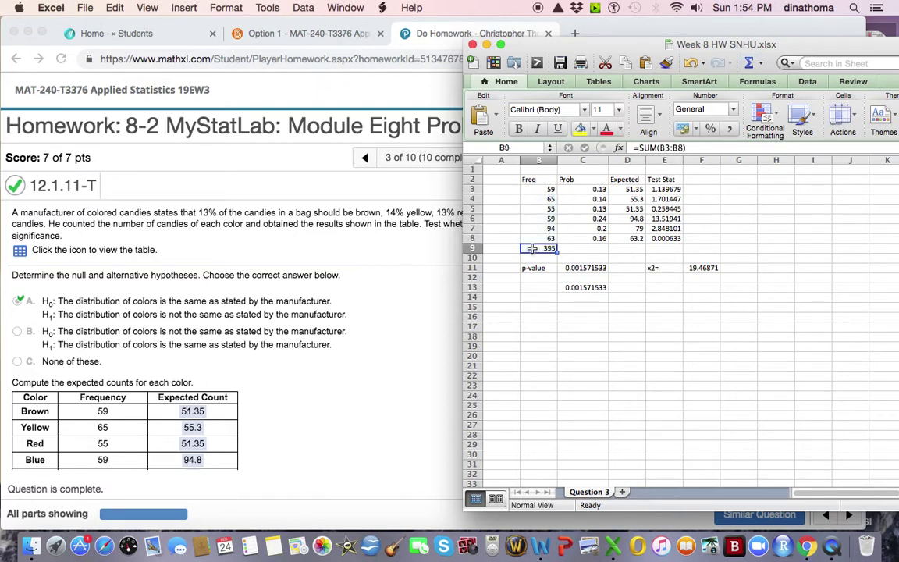
Check that D3's formula =$B$9*C3 references the brown proportion in C3
{"action": "left_click", "coordinate": [574, 189]}
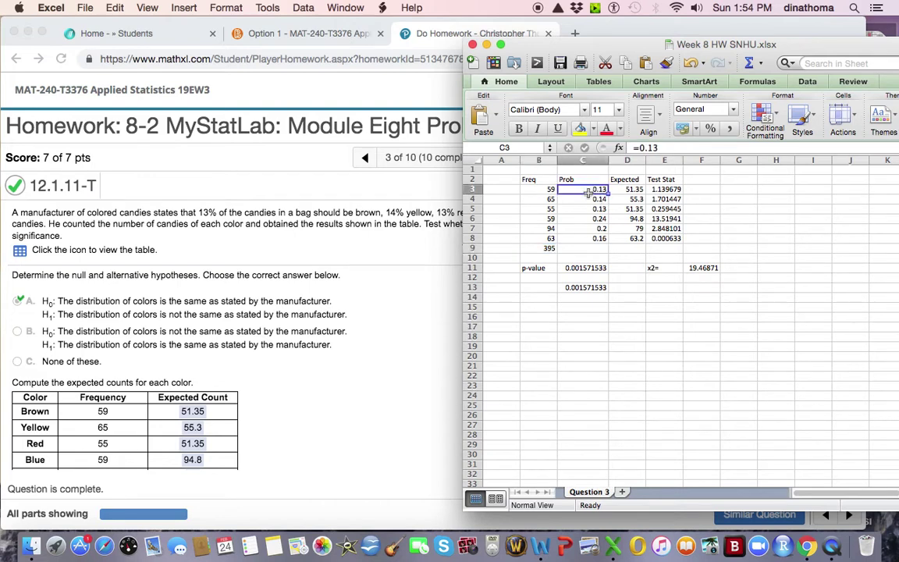
{"action": "left_click", "coordinate": [581, 200]}
{"action": "left_click", "coordinate": [624, 189]}
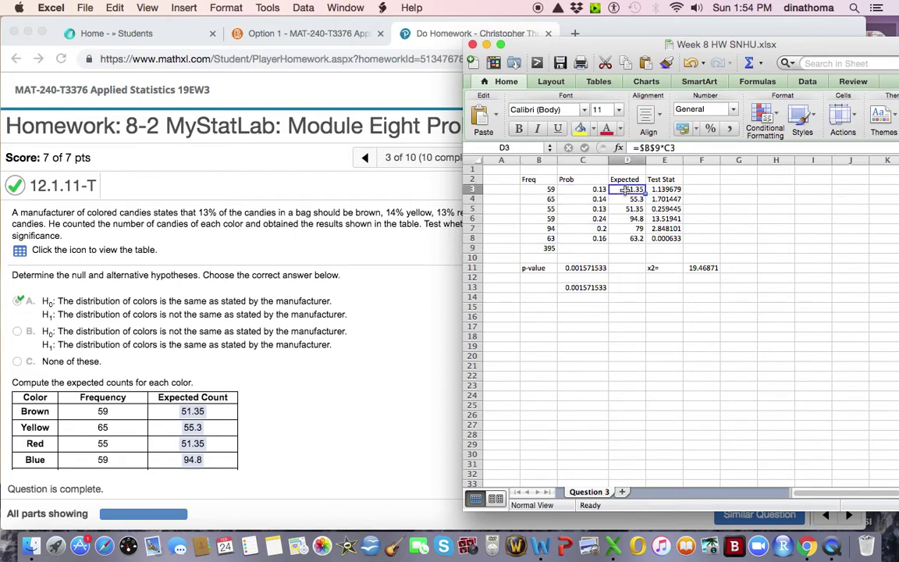
{"action": "left_click", "coordinate": [691, 148]}
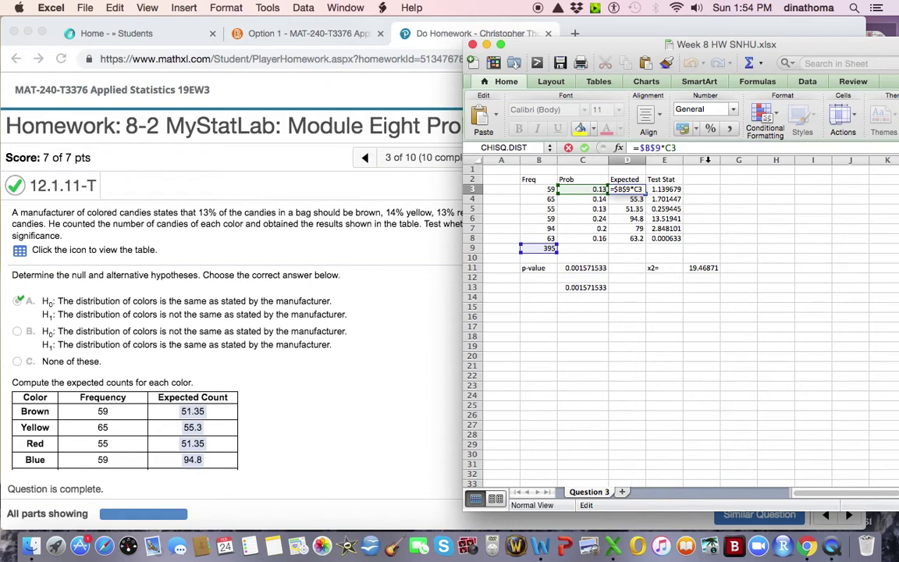
{"action": "key", "text": "Return"}
Inspect the last expected-count formula in D8, =$B$9*C8
{"action": "left_click", "coordinate": [644, 191]}
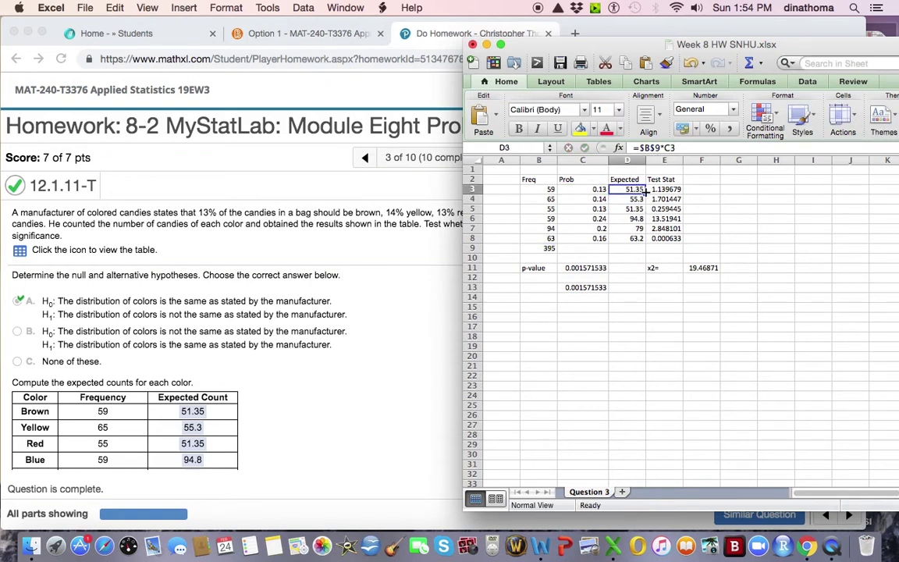
{"action": "left_click", "coordinate": [626, 238]}
{"action": "left_click", "coordinate": [696, 147]}
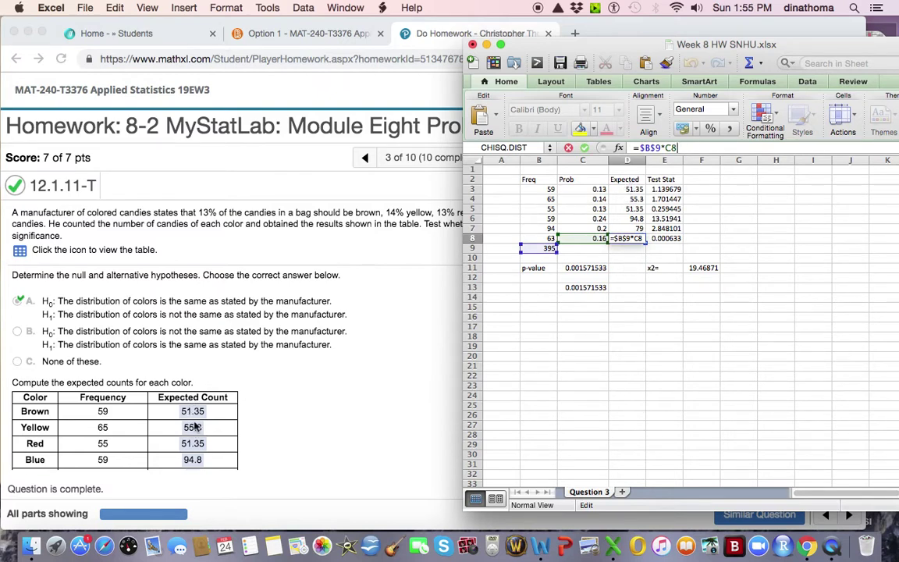
{"action": "type", "text": "+"}
{"action": "left_click", "coordinate": [702, 326]}
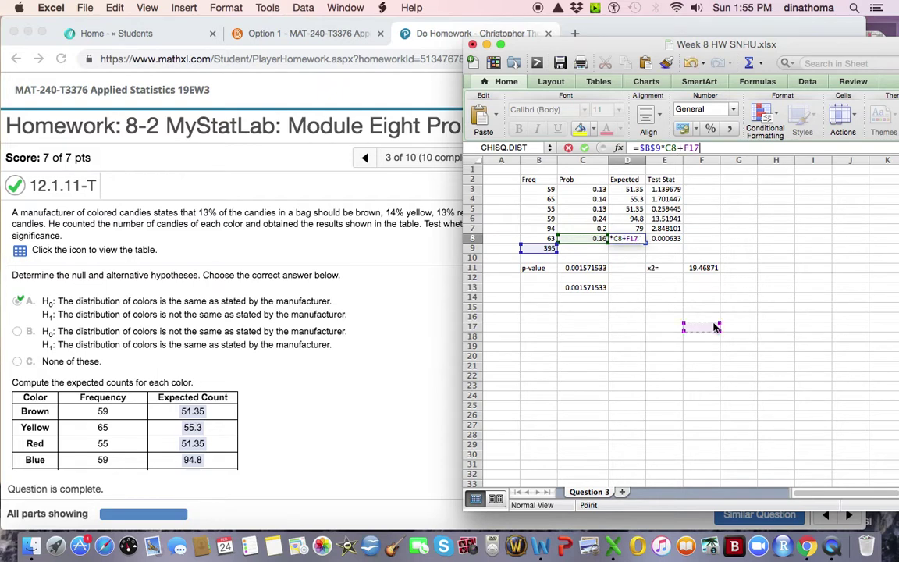
{"action": "key", "text": "Escape"}
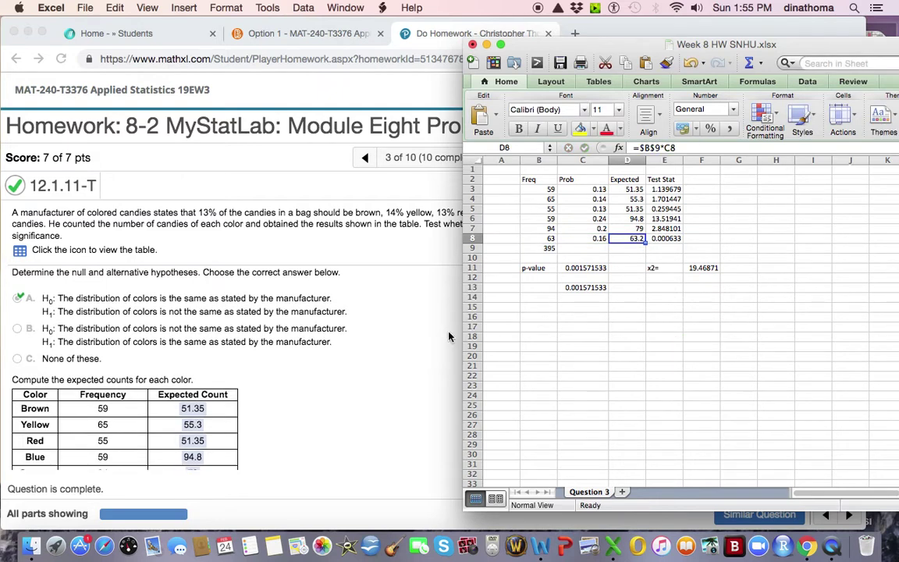
{"action": "scroll", "coordinate": [401, 360], "scroll_direction": "down", "scroll_amount": 2}
{"action": "scroll", "coordinate": [402, 359], "scroll_direction": "down", "scroll_amount": 2}
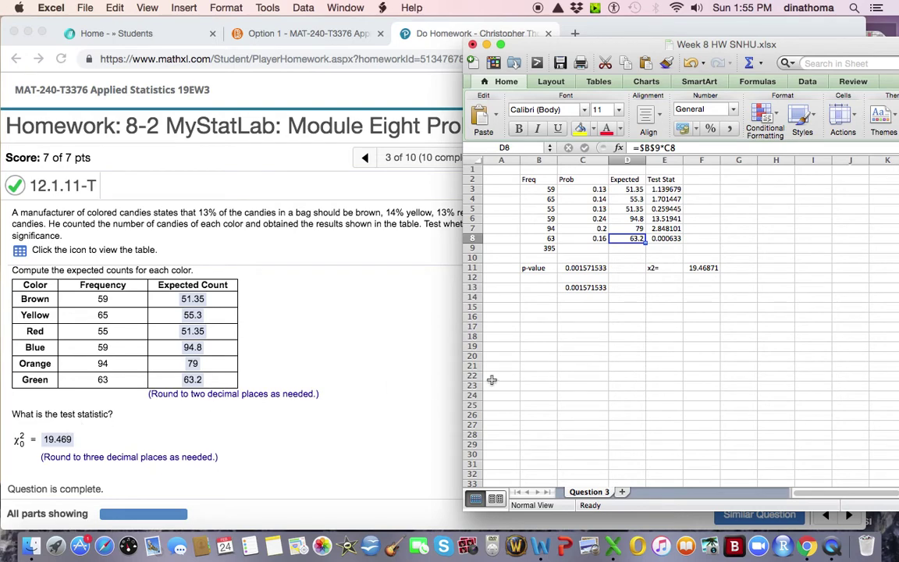
{"action": "left_click", "coordinate": [665, 190]}
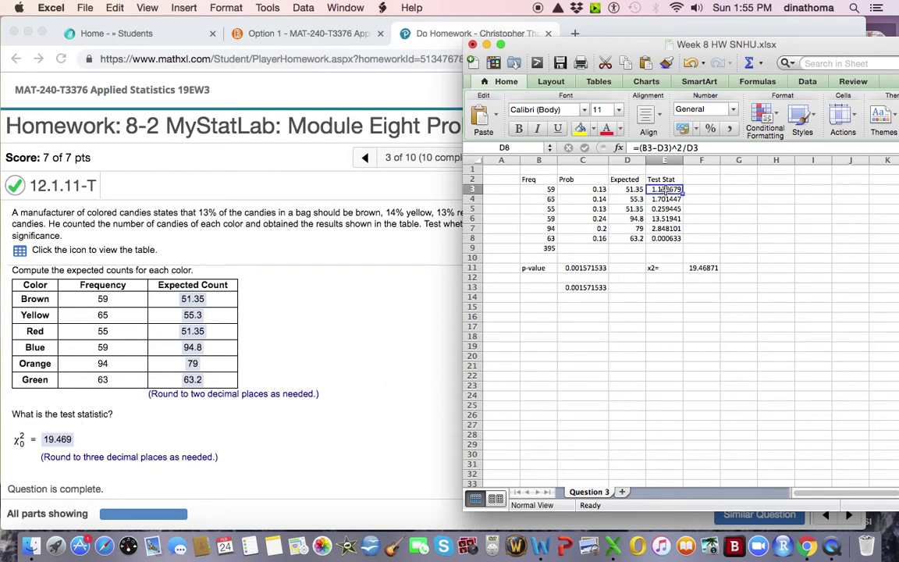
{"action": "double_click", "coordinate": [663, 189]}
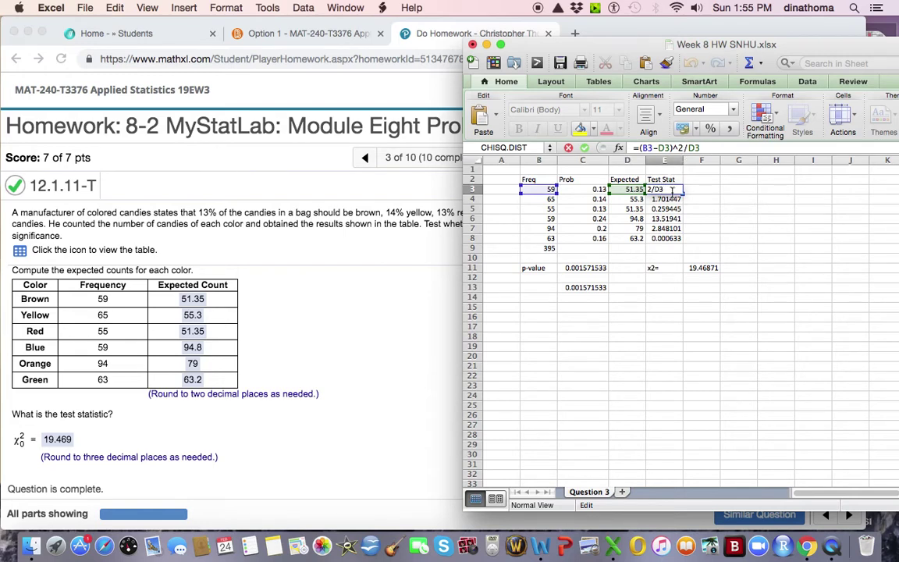
{"action": "key", "text": "Return"}
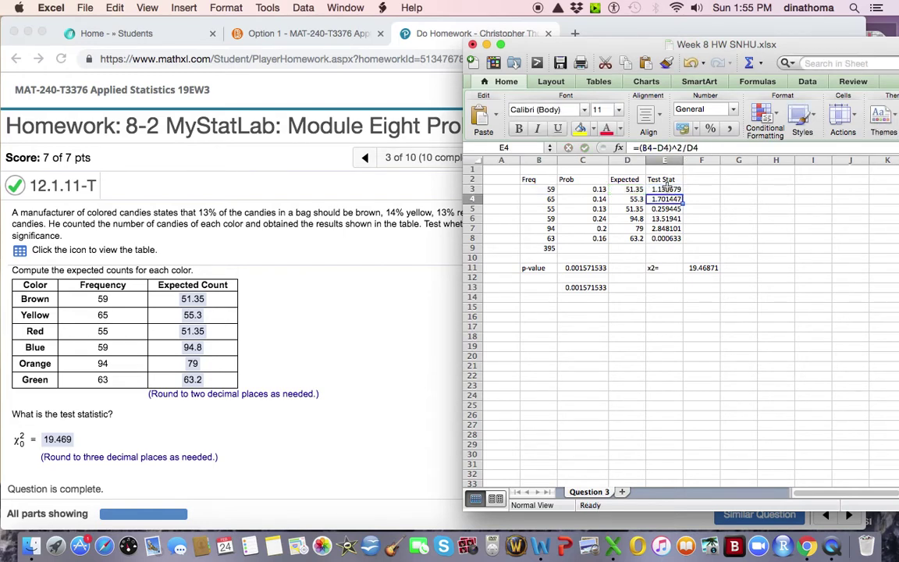
{"action": "left_click", "coordinate": [669, 193]}
{"action": "key", "text": "Down"}
{"action": "key", "text": "Down"}
{"action": "key", "text": "Down"}
{"action": "key", "text": "Down"}
{"action": "key", "text": "Down"}
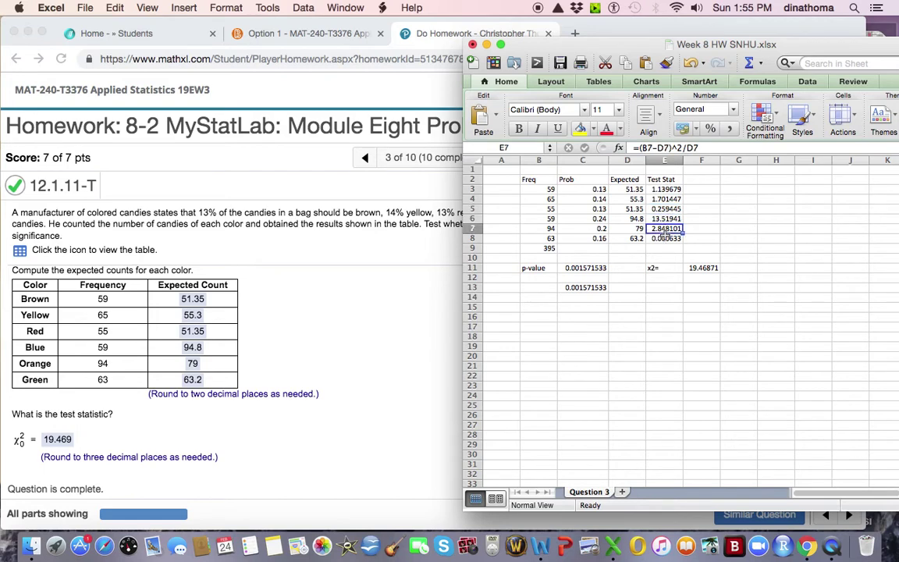
{"action": "left_click", "coordinate": [703, 268]}
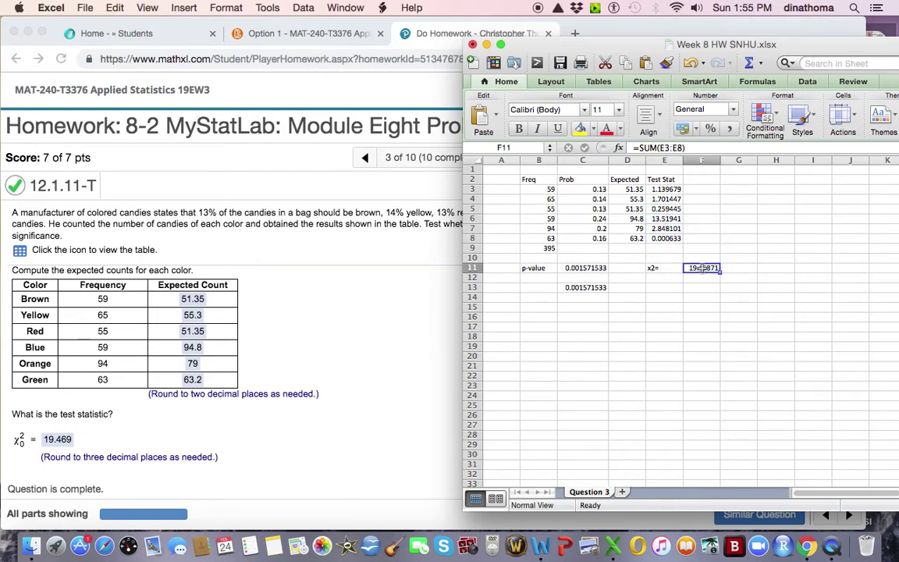
{"action": "left_click", "coordinate": [703, 148]}
{"action": "key", "text": "Return"}
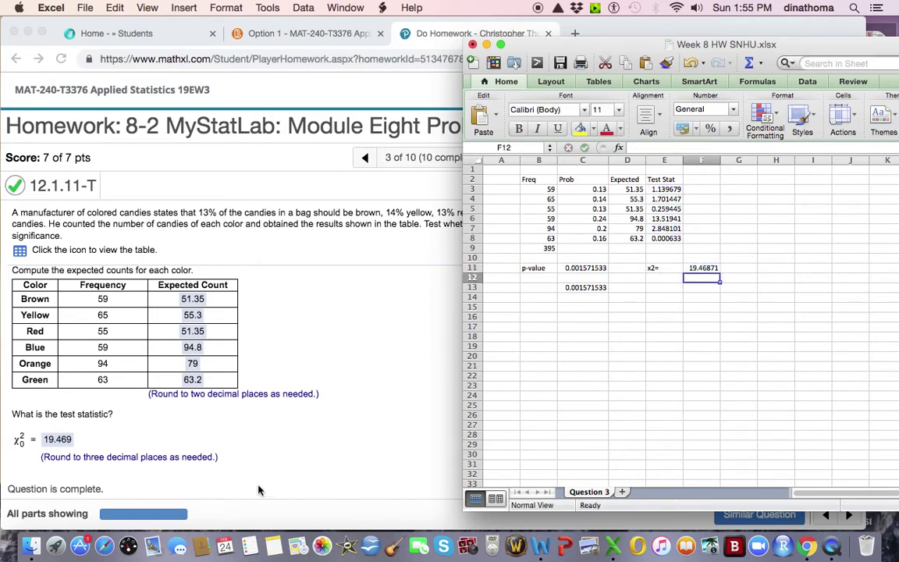
{"action": "scroll", "coordinate": [167, 419], "scroll_direction": "down", "scroll_amount": 3}
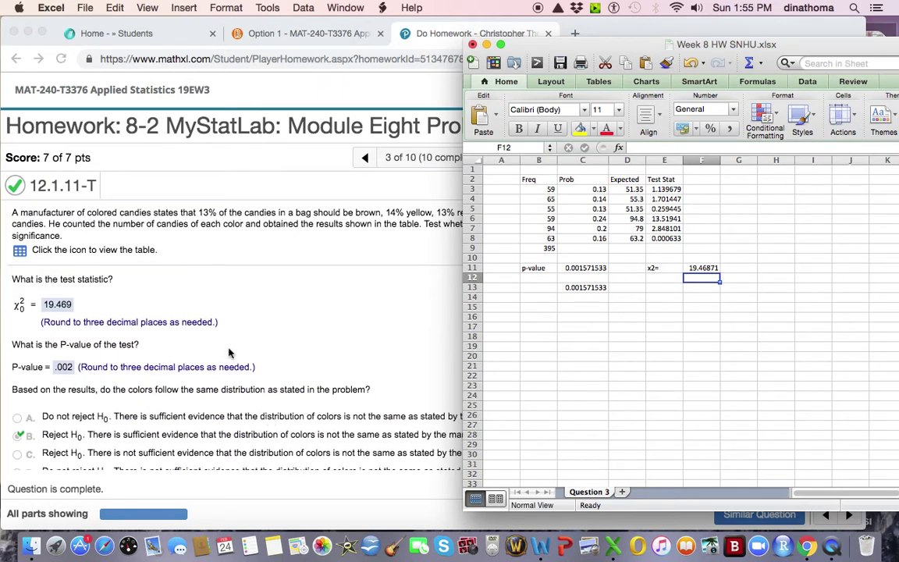
{"action": "scroll", "coordinate": [286, 341], "scroll_direction": "down", "scroll_amount": 1}
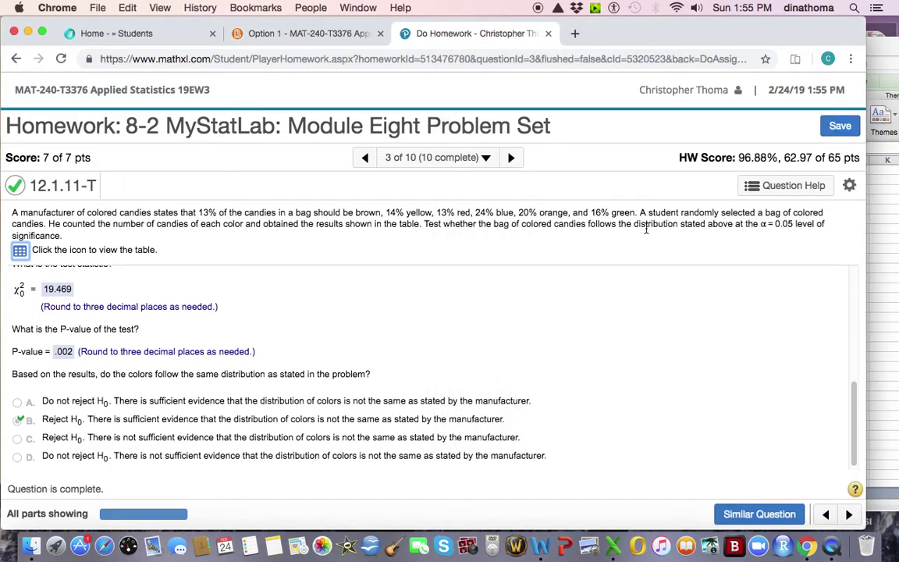
{"action": "left_click", "coordinate": [883, 277]}
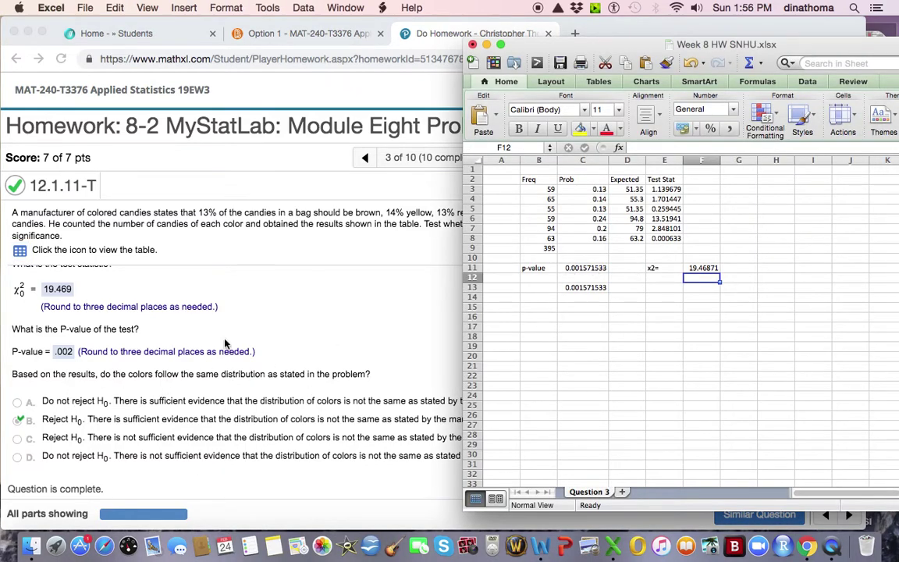
{"action": "left_click", "coordinate": [590, 269]}
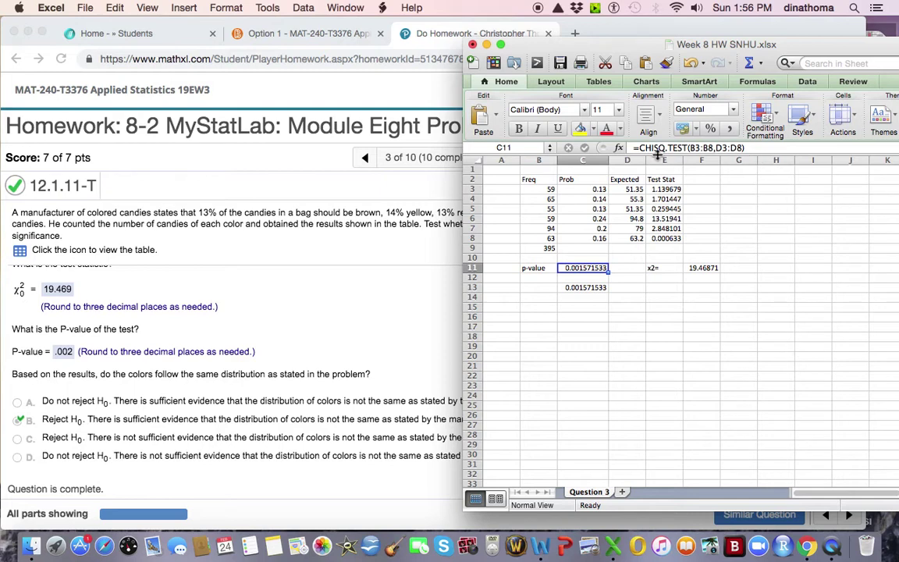
Recheck C11's CHISQ.TEST p-value and set C13 to =1-CHISQ.DIST(F11,5,1), both giving 0.001571533
{"action": "left_click", "coordinate": [765, 149]}
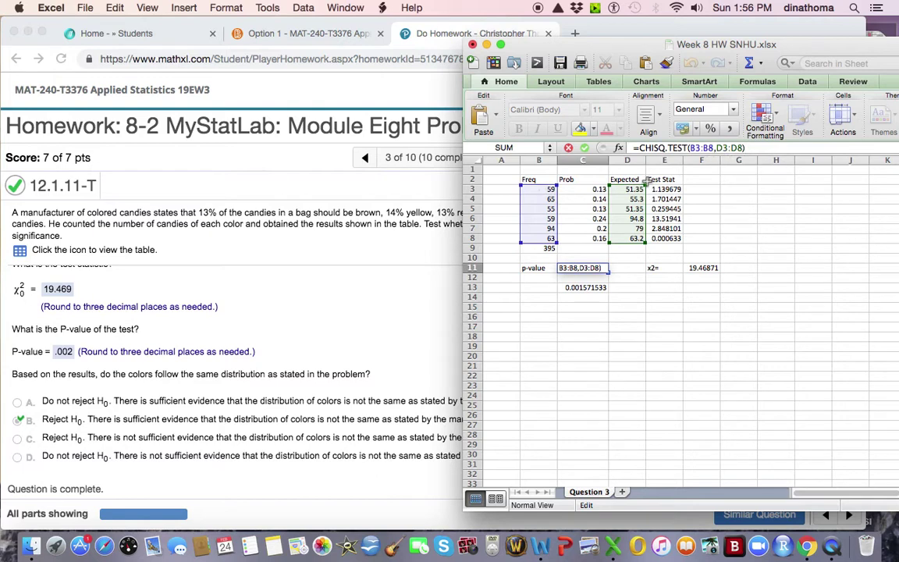
{"action": "key", "text": "Return"}
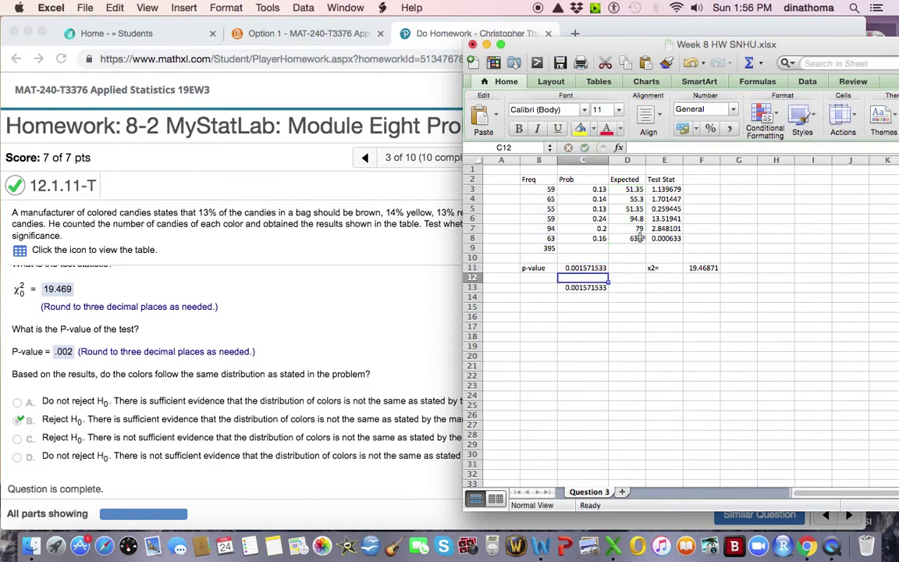
{"action": "left_click", "coordinate": [584, 287]}
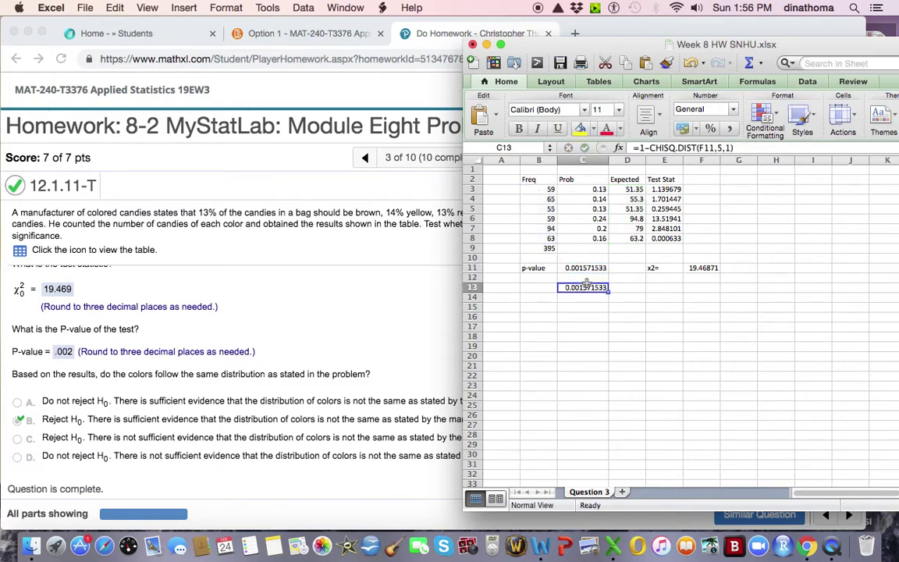
{"action": "left_click", "coordinate": [743, 147]}
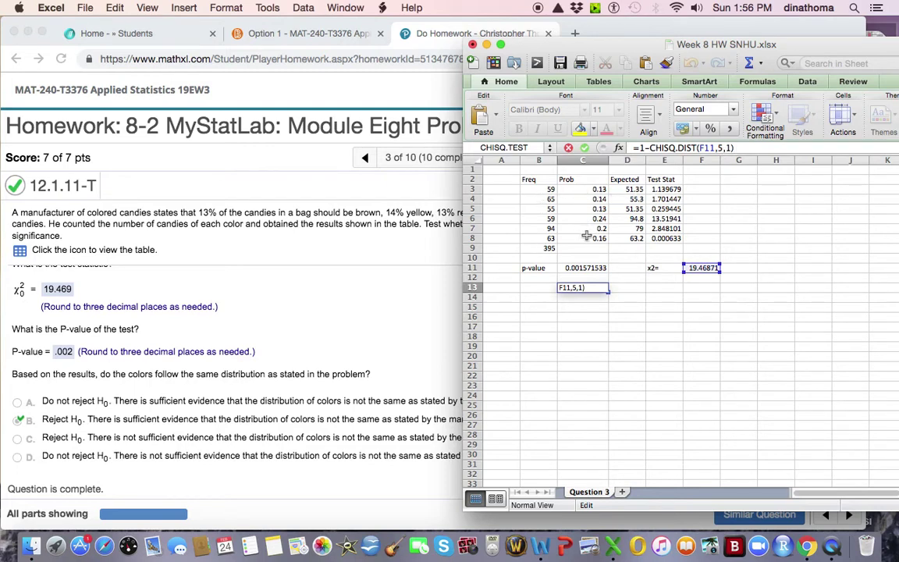
{"action": "left_click", "coordinate": [738, 148]}
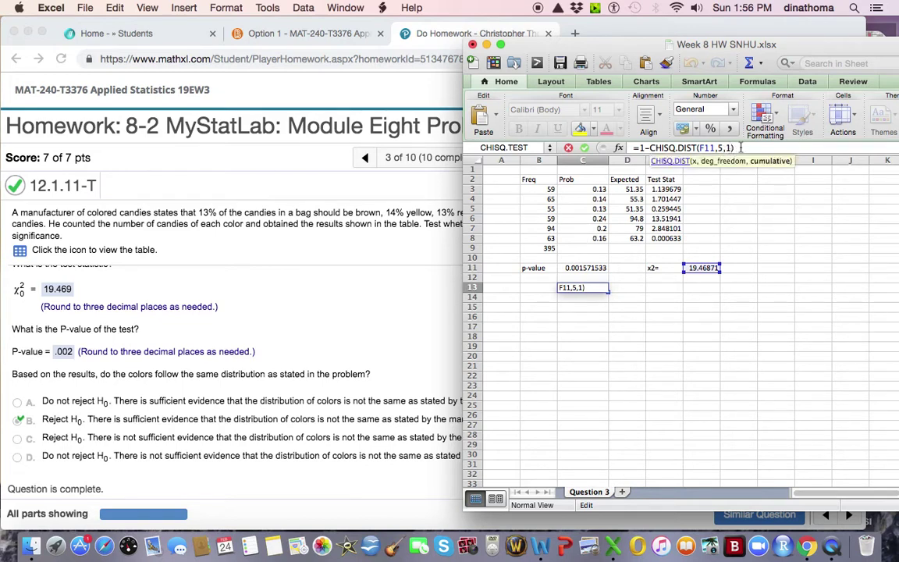
{"action": "left_click", "coordinate": [665, 149]}
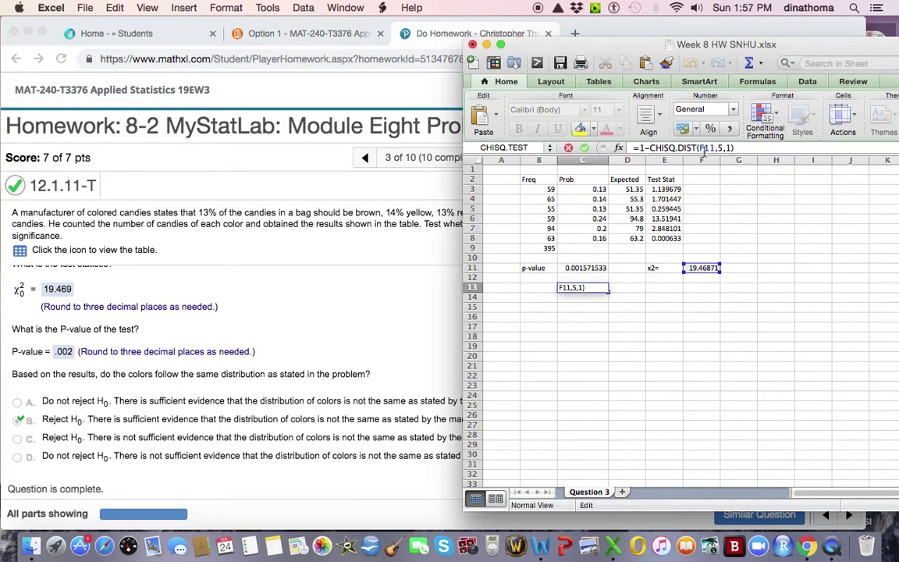
{"action": "key", "text": "Return"}
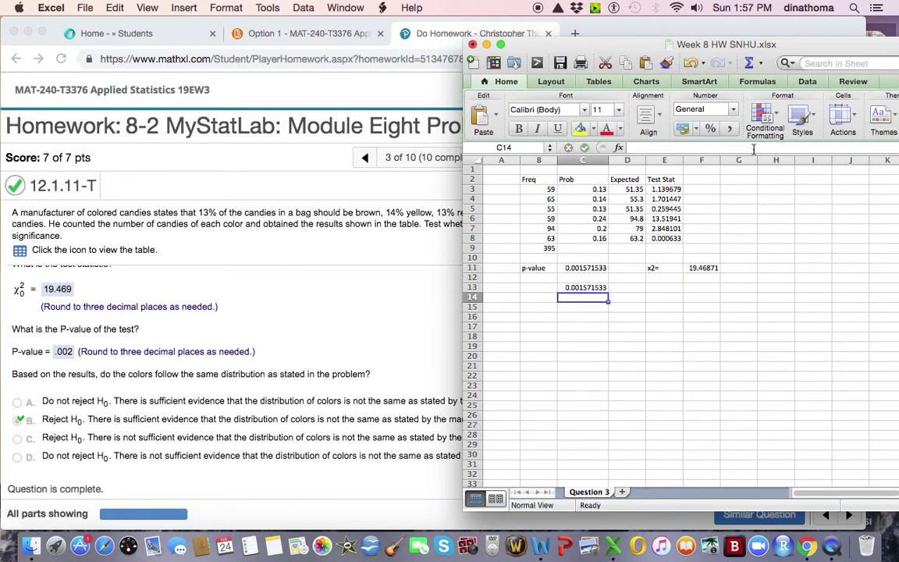
{"action": "key", "text": "Up"}
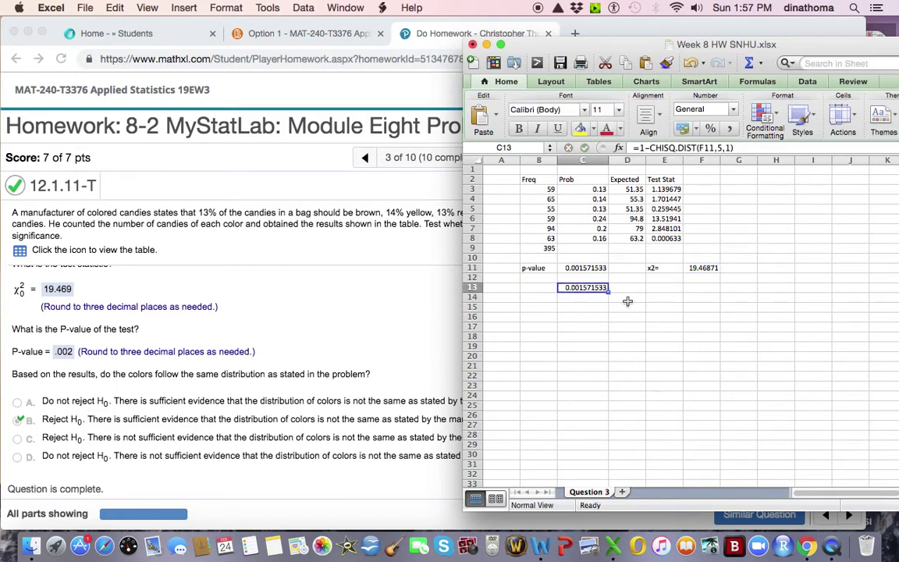
Move the workbook aside and open StatCrunch from the homework question
{"action": "left_click_drag", "start_coordinate": [537, 39], "coordinate": [135, 53]}
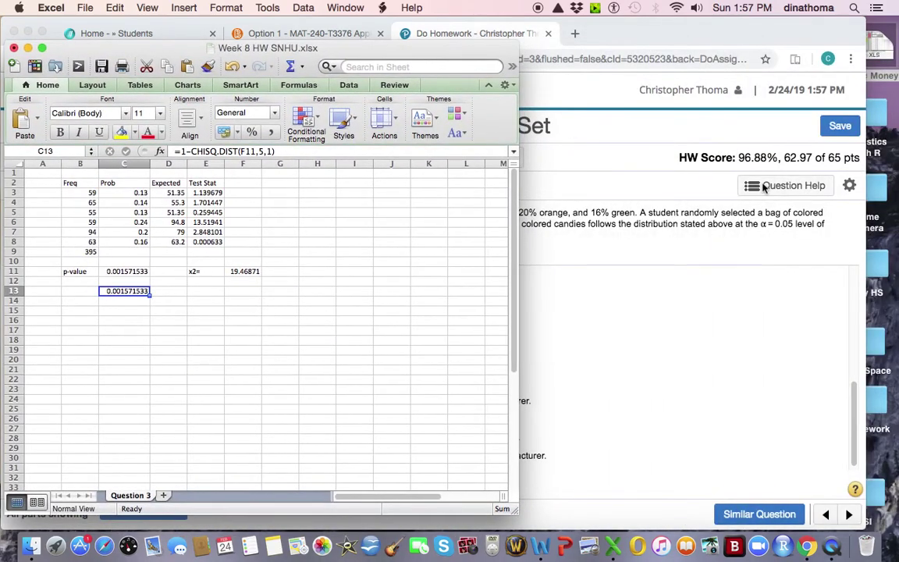
{"action": "left_click", "coordinate": [27, 48]}
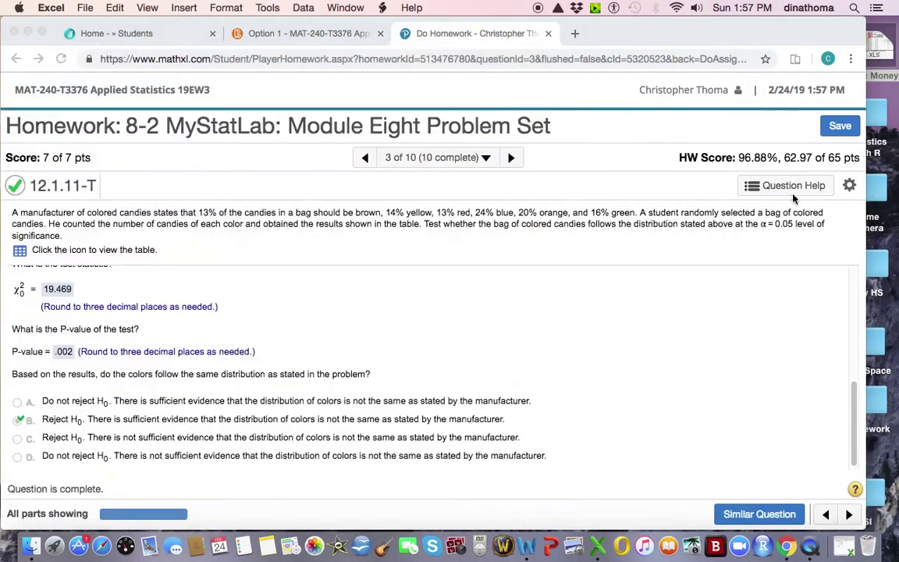
{"action": "left_click", "coordinate": [788, 188]}
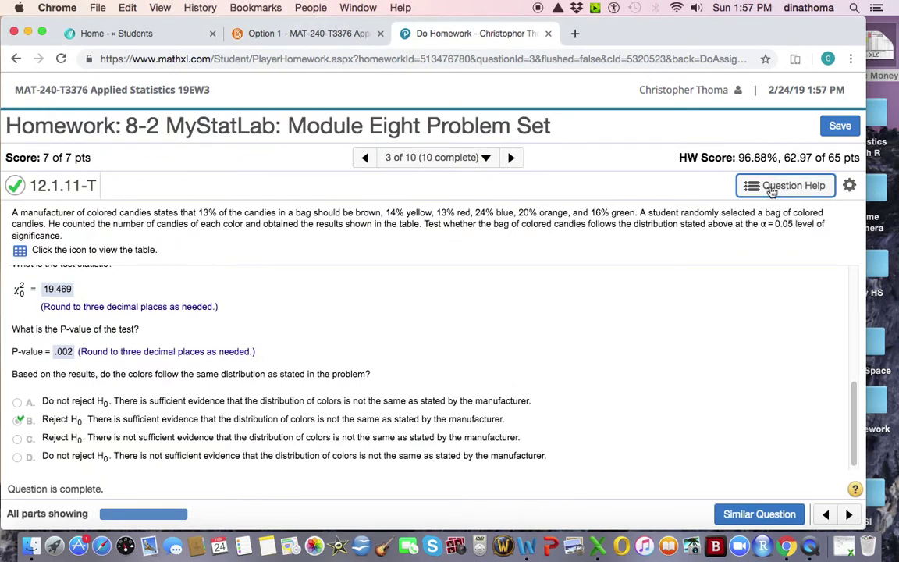
{"action": "left_click", "coordinate": [771, 192]}
{"action": "left_click", "coordinate": [727, 256]}
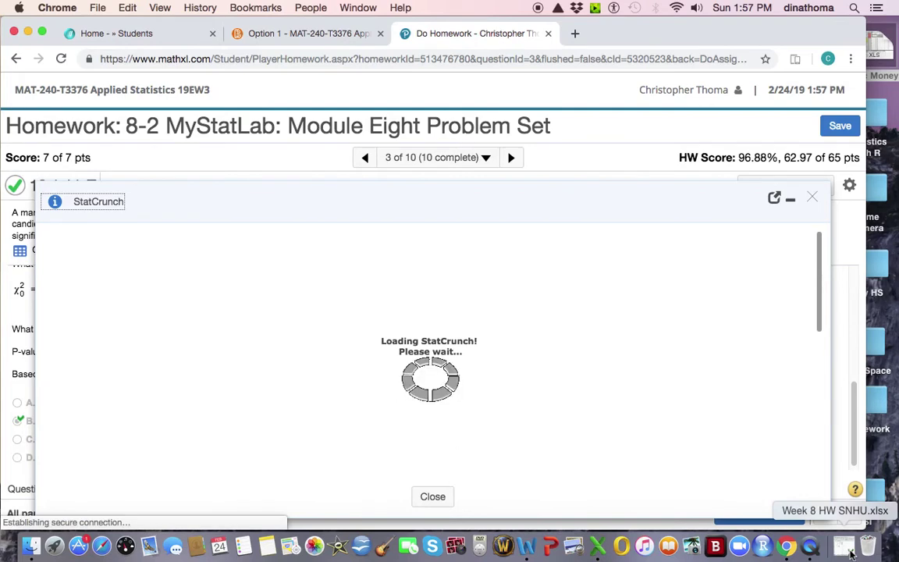
Copy the Freq and Prob values B3:C8 from Excel into the StatCrunch grid
{"action": "left_click", "coordinate": [842, 549]}
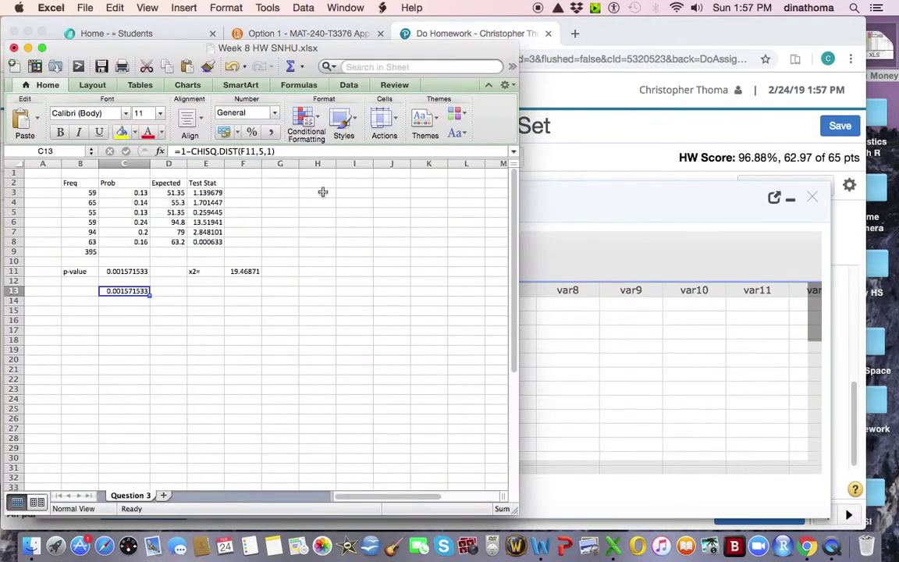
{"action": "left_click_drag", "start_coordinate": [73, 191], "coordinate": [106, 241]}
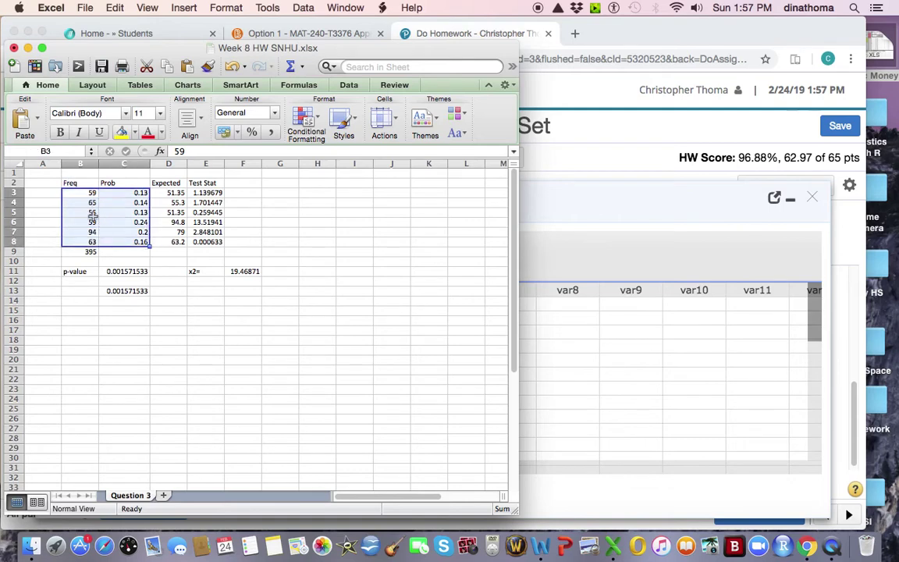
{"action": "key", "text": "super+c"}
{"action": "left_click", "coordinate": [537, 292]}
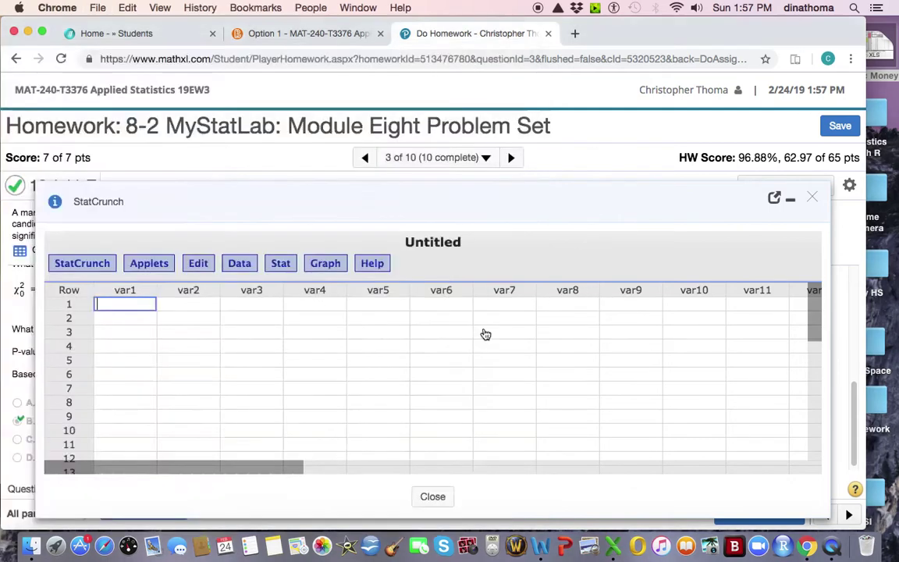
{"action": "key", "text": "super+v"}
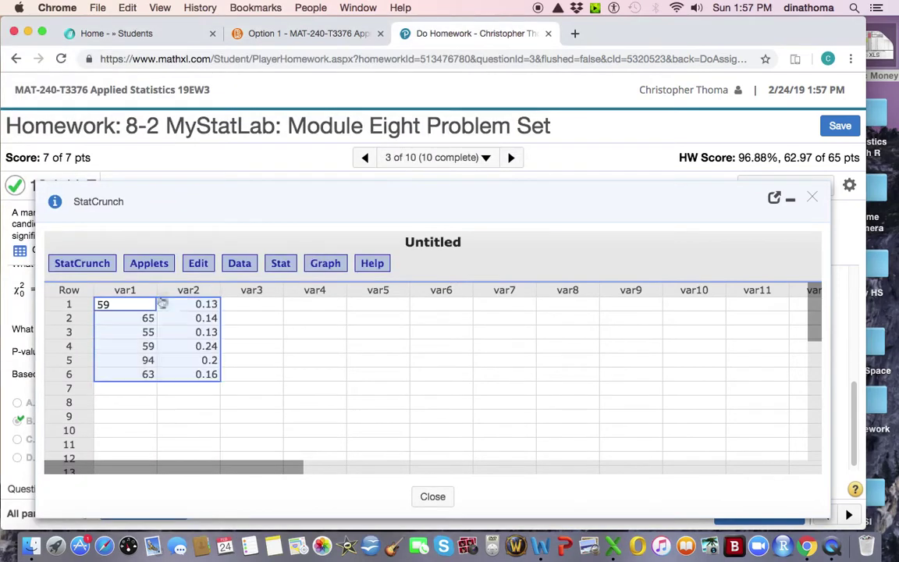
Rename the StatCrunch columns var1 and var2 to Freq and Prob
{"action": "left_click", "coordinate": [148, 290]}
{"action": "left_click", "coordinate": [133, 295]}
{"action": "left_click", "coordinate": [125, 293]}
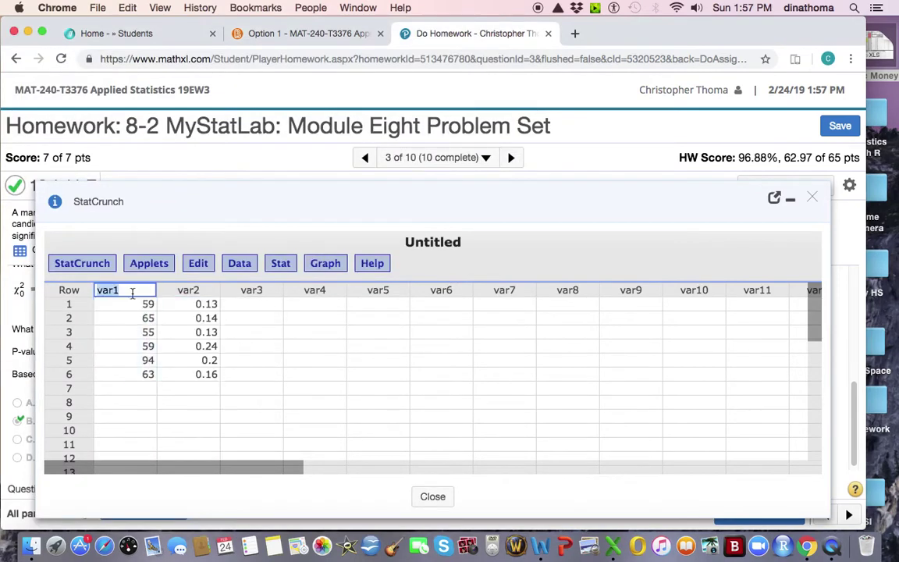
{"action": "type", "text": "Freq"}
{"action": "key", "text": "Tab"}
{"action": "key", "text": "BackSpace"}
{"action": "left_click", "coordinate": [286, 344]}
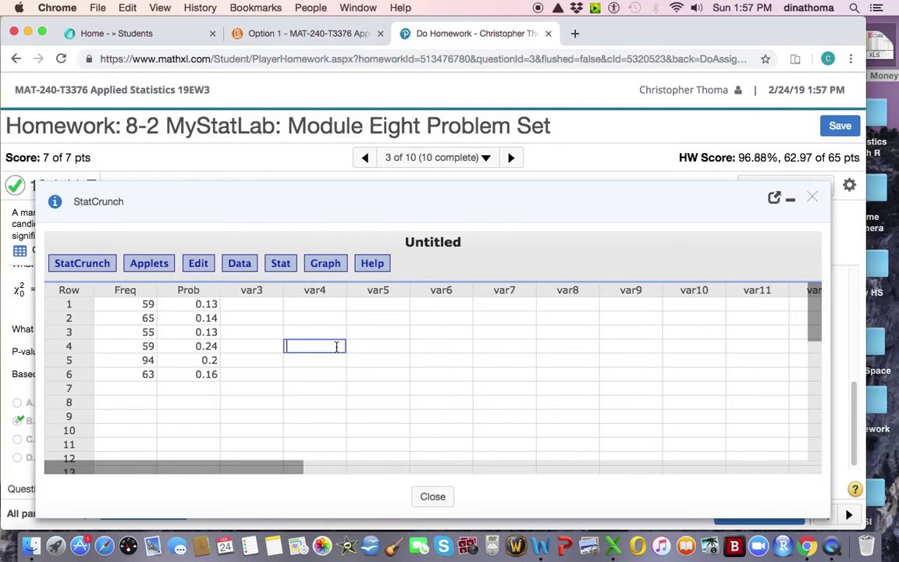
Run a Chi-Square goodness-of-fit test with observed Freq, expected Prob, and expected counts displayed
{"action": "left_click", "coordinate": [281, 264]}
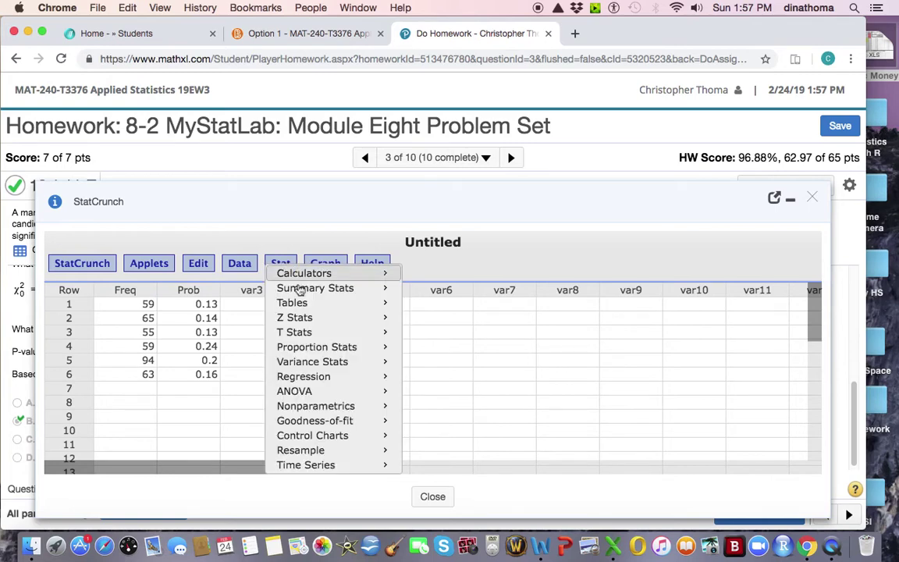
{"action": "mouse_move", "coordinate": [373, 421]}
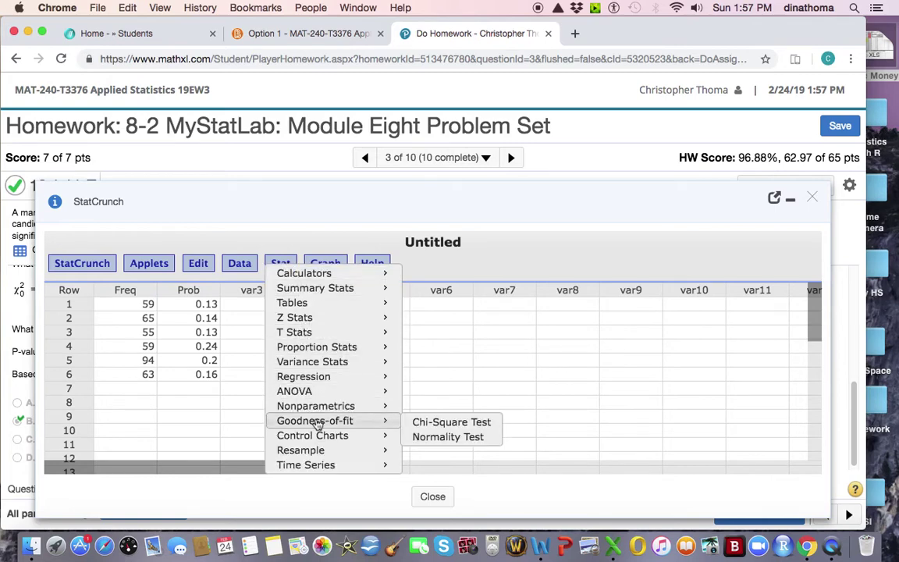
{"action": "left_click", "coordinate": [448, 423]}
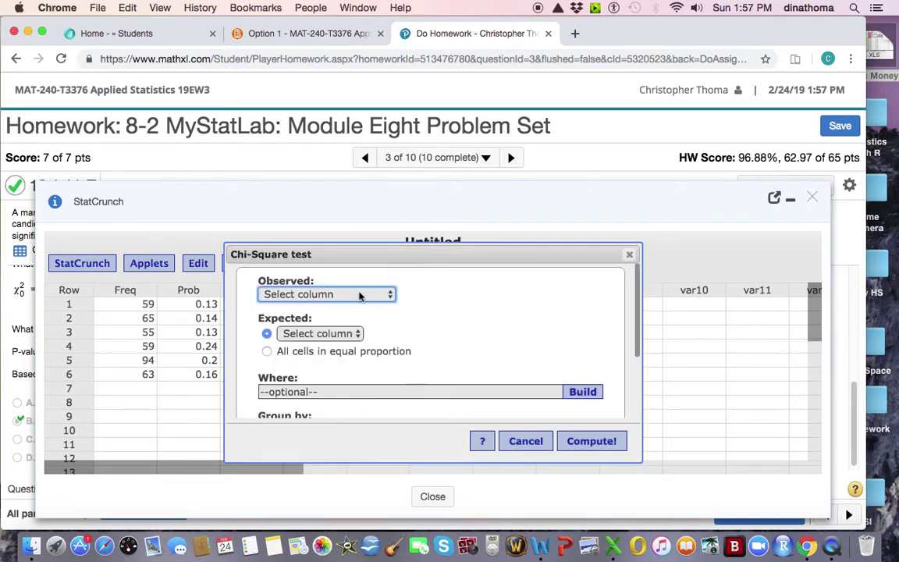
{"action": "left_click", "coordinate": [335, 294]}
{"action": "left_click", "coordinate": [320, 311]}
{"action": "left_click", "coordinate": [334, 334]}
{"action": "left_click", "coordinate": [321, 360]}
{"action": "scroll", "coordinate": [418, 339], "scroll_direction": "down", "scroll_amount": 3}
{"action": "scroll", "coordinate": [417, 340], "scroll_direction": "down", "scroll_amount": 2}
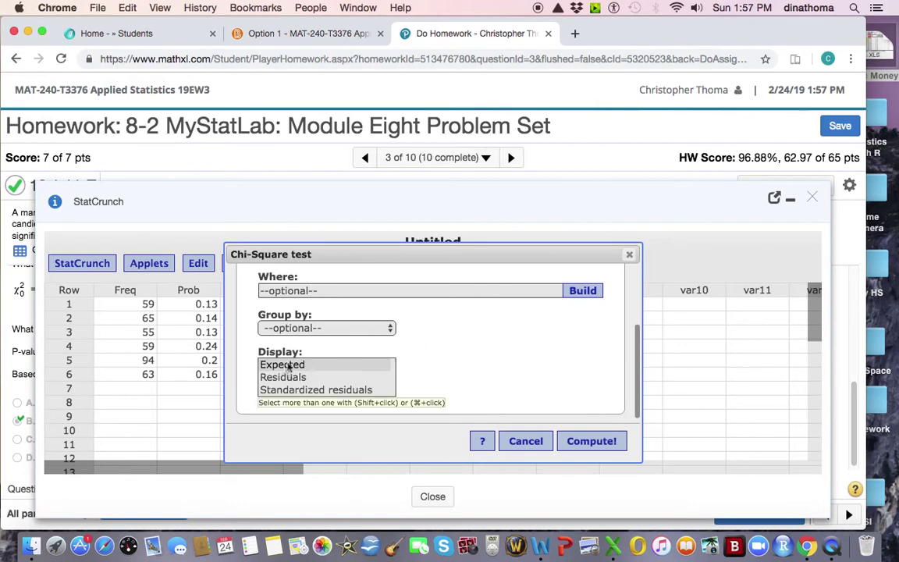
{"action": "left_click", "coordinate": [367, 364]}
{"action": "left_click", "coordinate": [592, 441]}
{"action": "scroll", "coordinate": [667, 418], "scroll_direction": "down", "scroll_amount": 3}
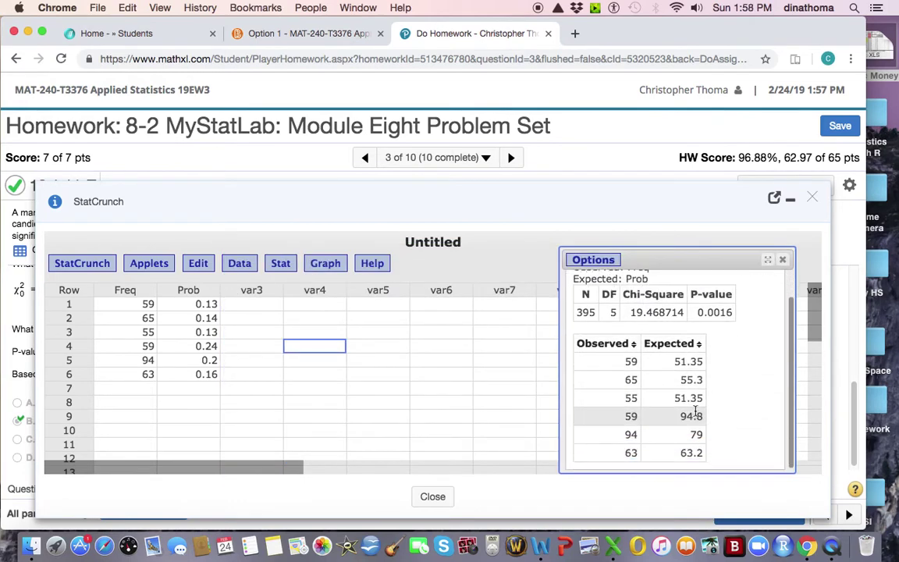
{"action": "left_click", "coordinate": [613, 545]}
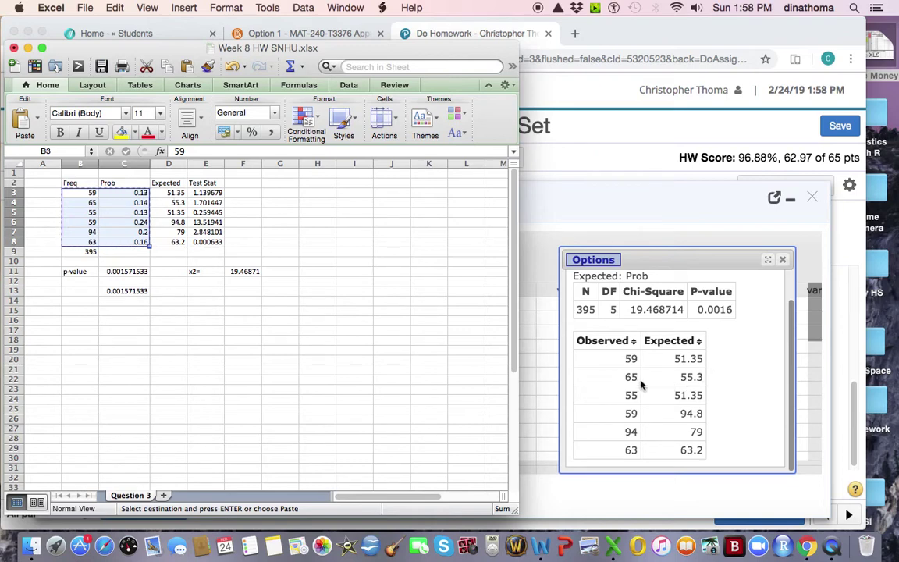
{"action": "left_click", "coordinate": [242, 271]}
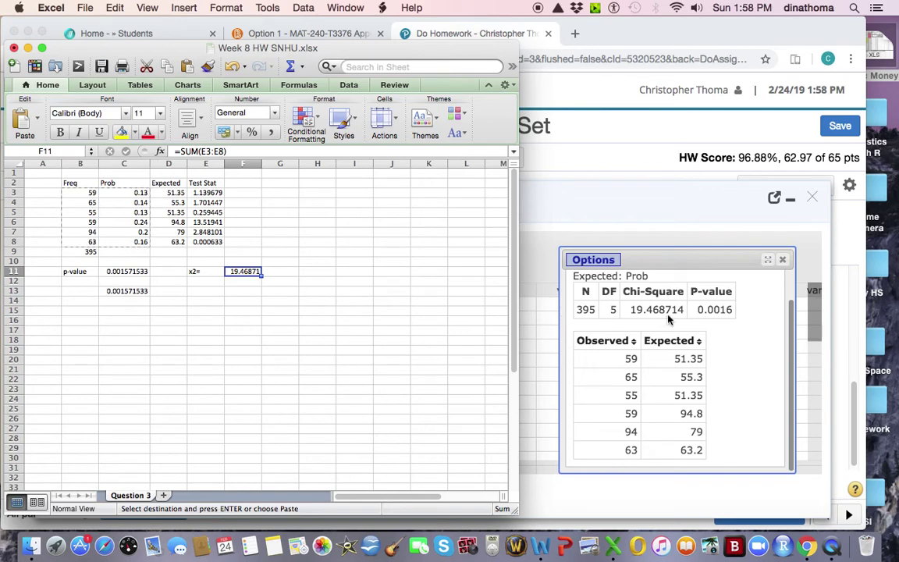
{"action": "left_click", "coordinate": [121, 271]}
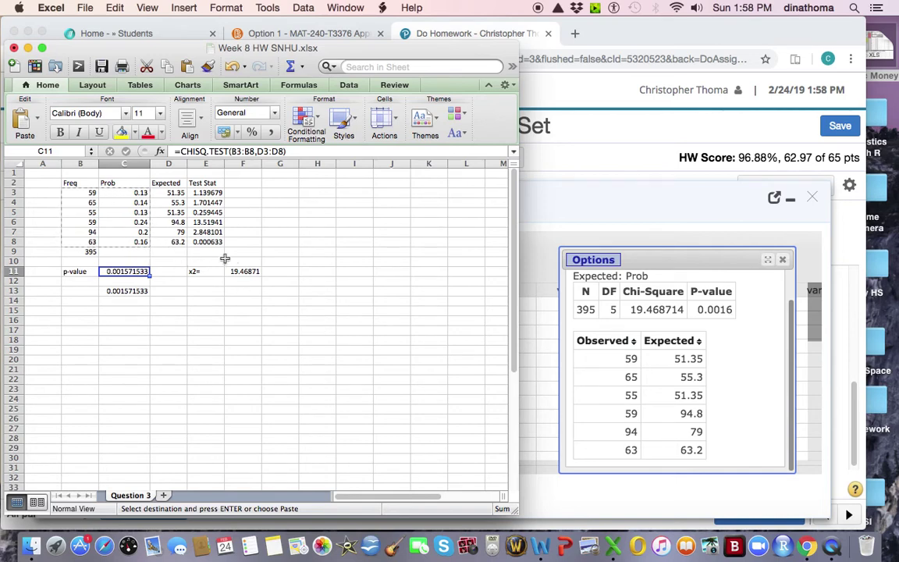
Close StatCrunch and open the Homework Overview showing 8 correct and 2 partial-credit questions
{"action": "left_click", "coordinate": [638, 242]}
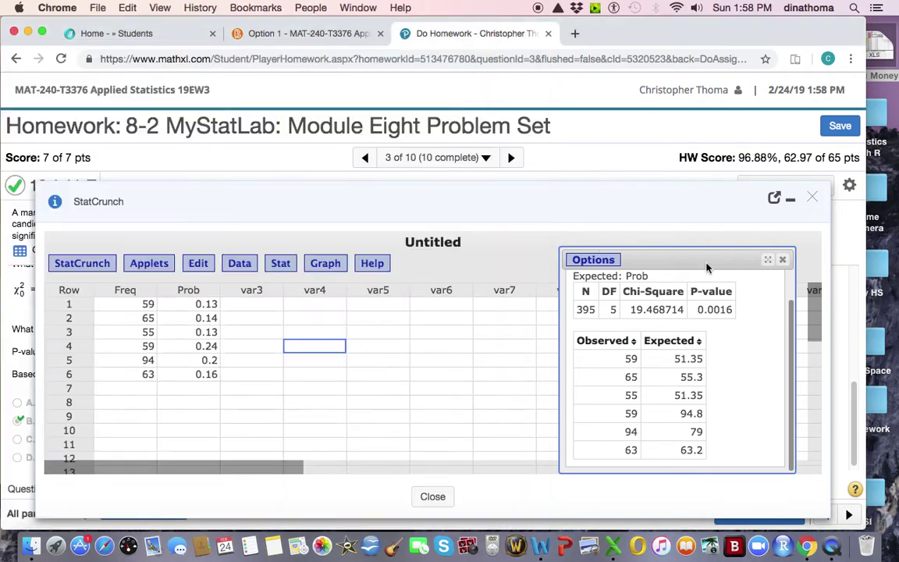
{"action": "left_click_drag", "start_coordinate": [194, 202], "coordinate": [226, 192]}
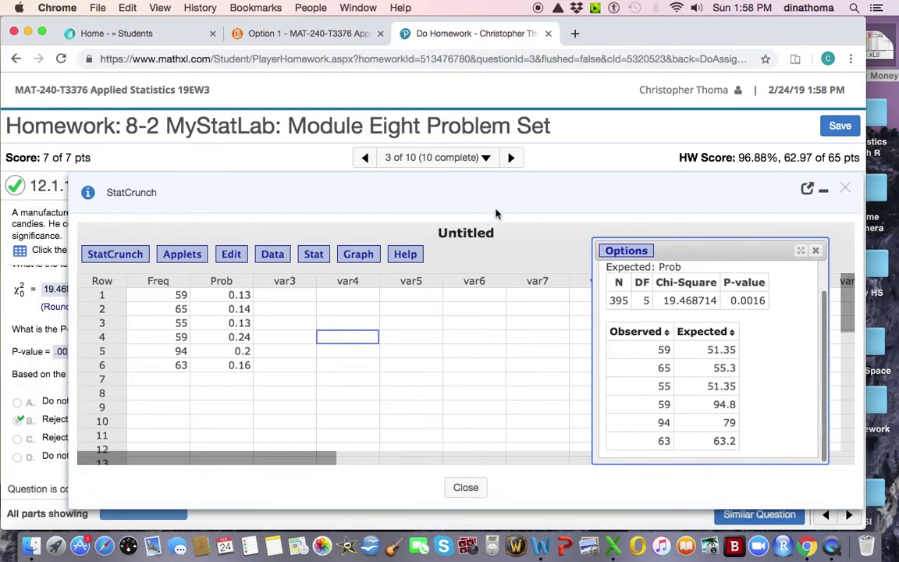
{"action": "left_click", "coordinate": [845, 188]}
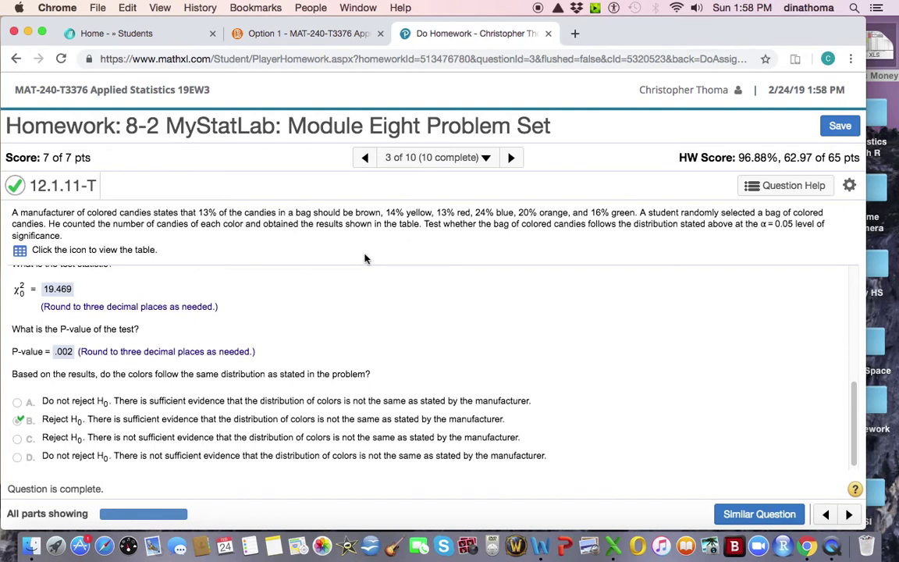
{"action": "left_click", "coordinate": [486, 157]}
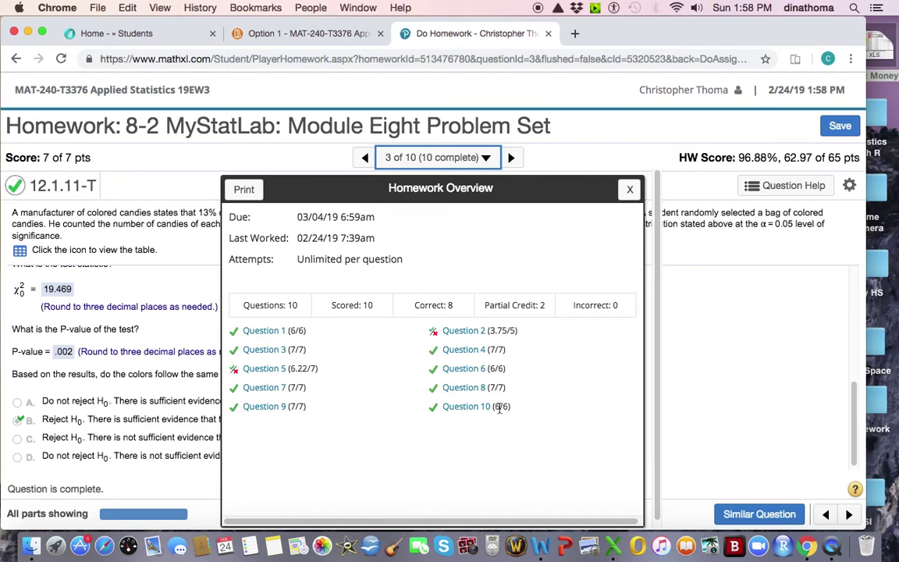
Go to question 8 of 10, 13.1.20-T, from the overview
{"action": "left_click", "coordinate": [462, 387]}
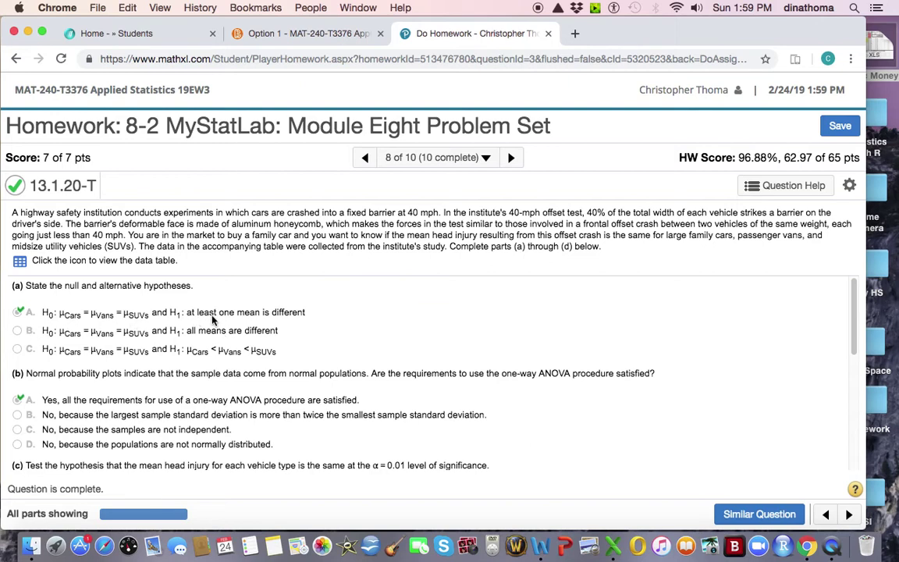
Open the Head Injuries data table and send it to StatCrunch with Open in StatCrunch
{"action": "left_click", "coordinate": [21, 262]}
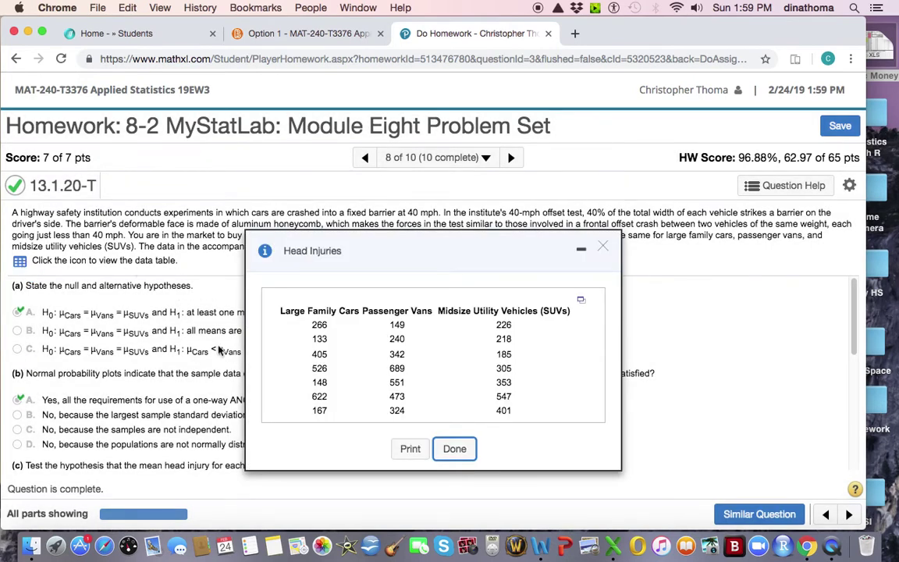
{"action": "left_click_drag", "start_coordinate": [485, 251], "coordinate": [508, 213]}
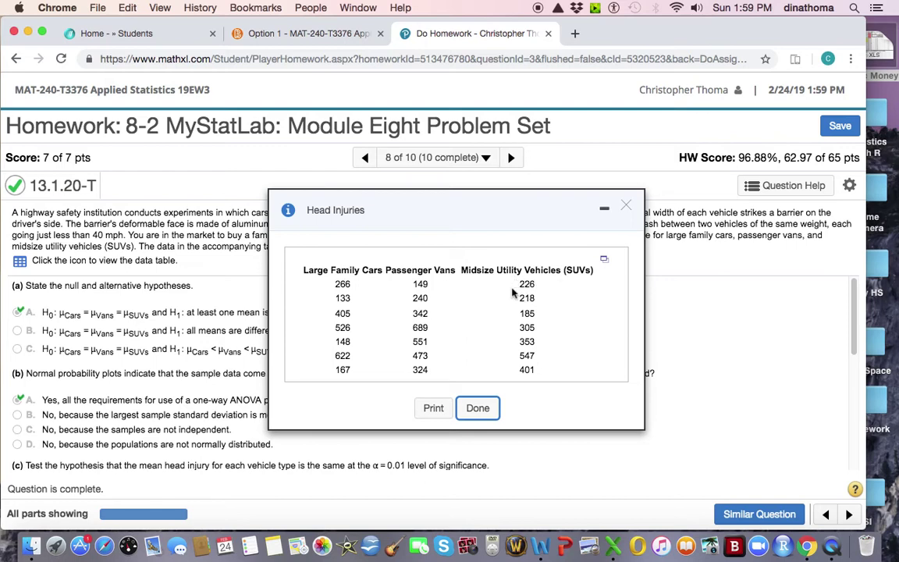
{"action": "left_click", "coordinate": [606, 262]}
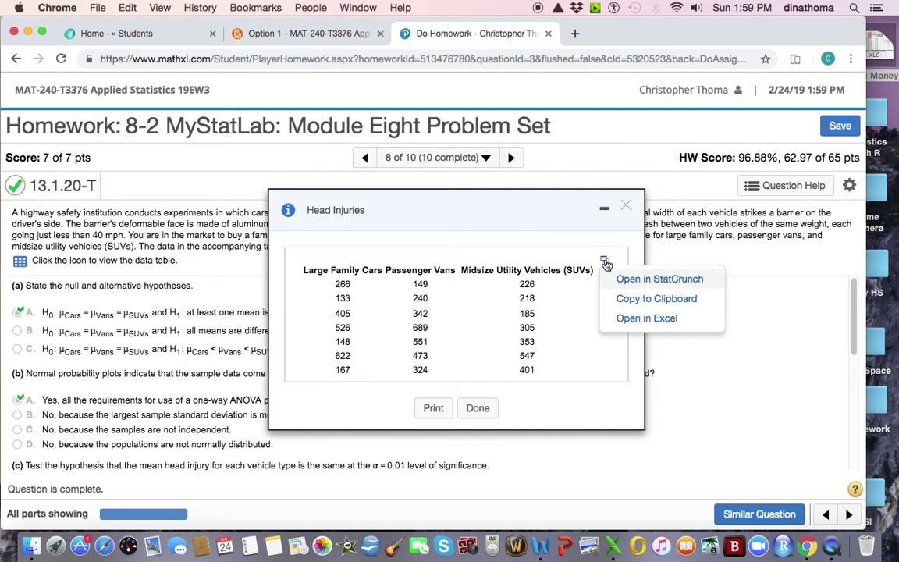
{"action": "left_click", "coordinate": [640, 281]}
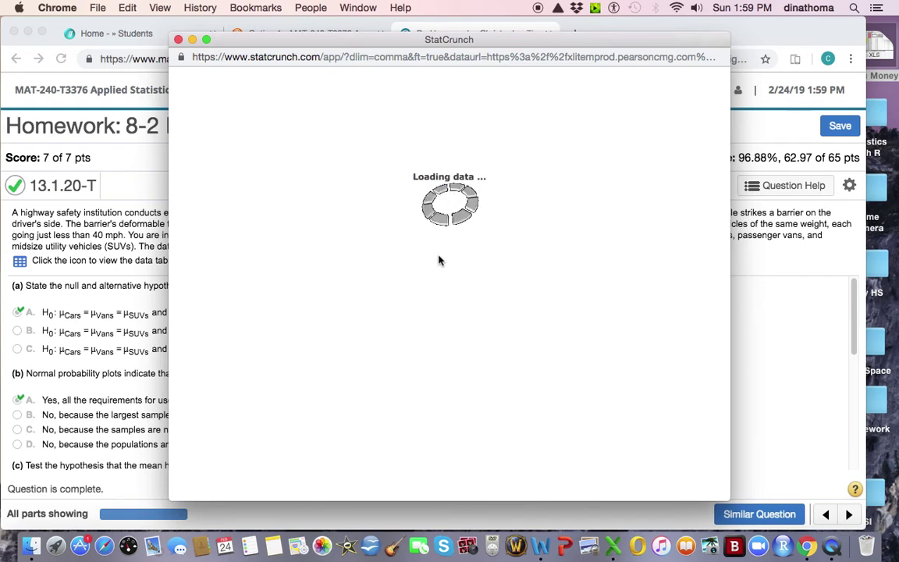
Run a one-way ANOVA on all three vehicle columns, giving F 0.42726758 and P-value 0.6587
{"action": "left_click", "coordinate": [405, 99]}
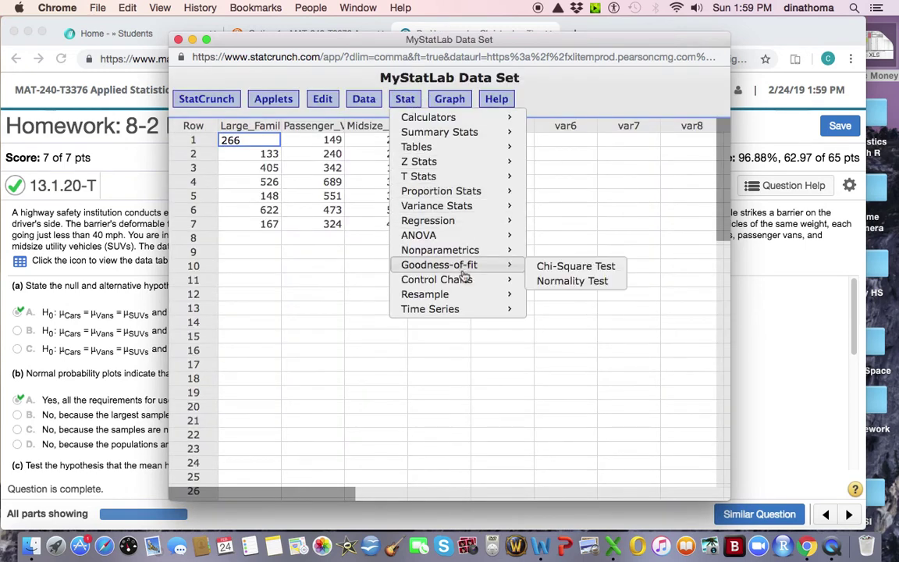
{"action": "mouse_move", "coordinate": [453, 237]}
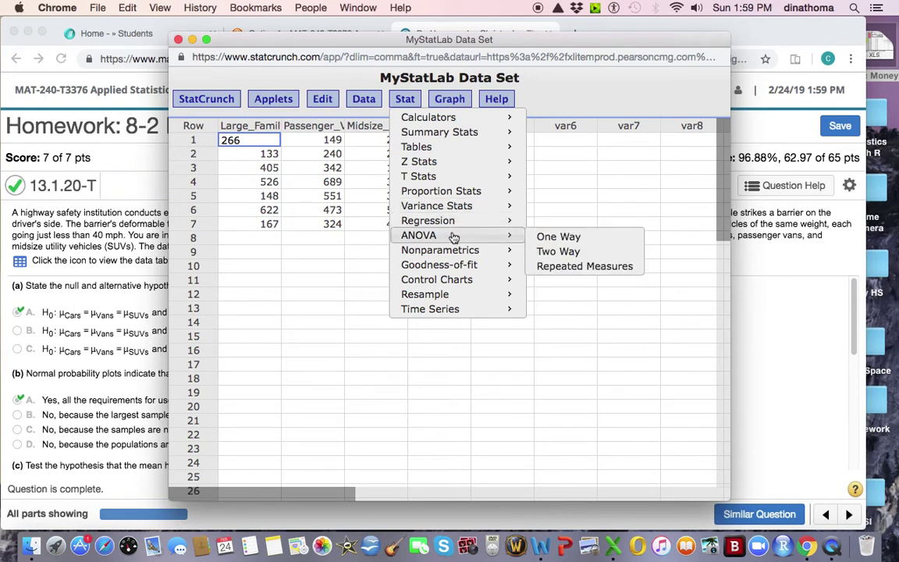
{"action": "left_click", "coordinate": [582, 237]}
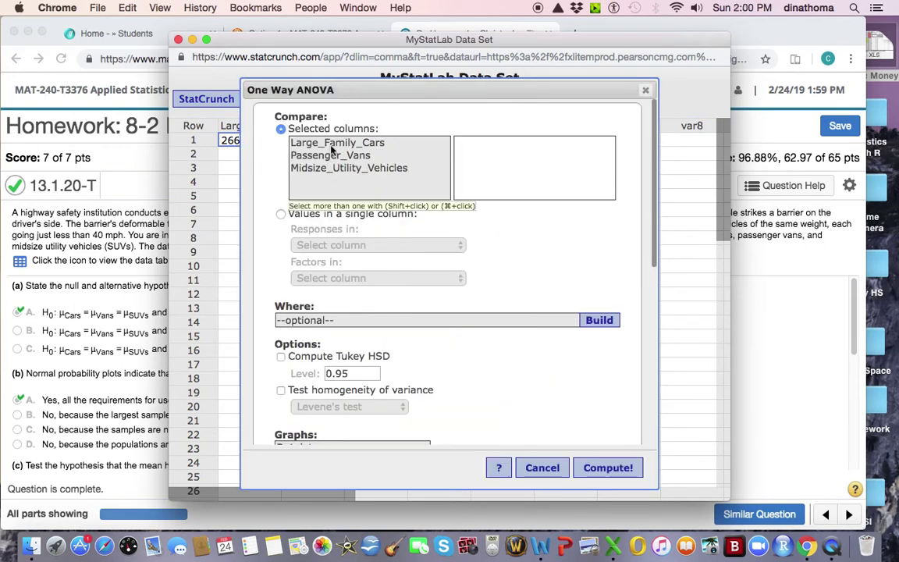
{"action": "left_click_drag", "start_coordinate": [332, 147], "coordinate": [323, 168]}
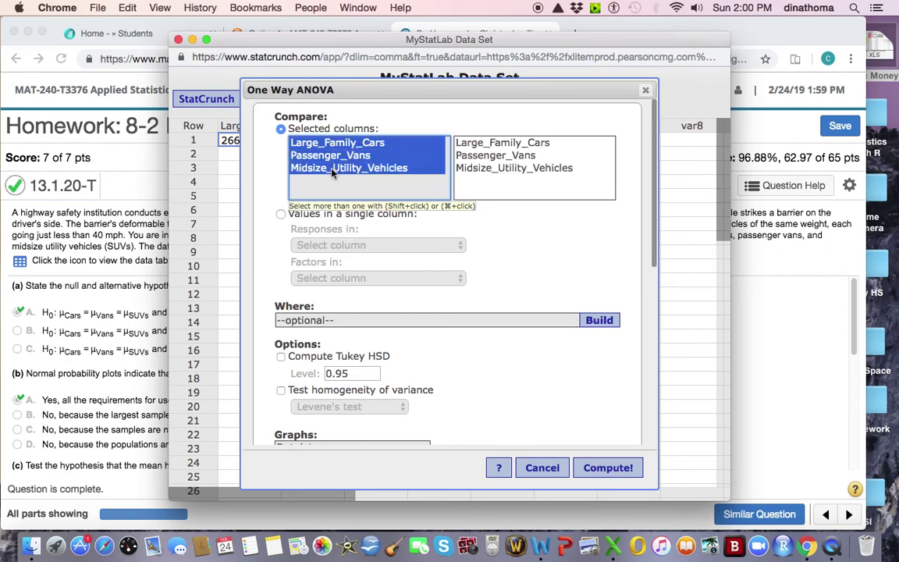
{"action": "scroll", "coordinate": [441, 352], "scroll_direction": "down", "scroll_amount": 3}
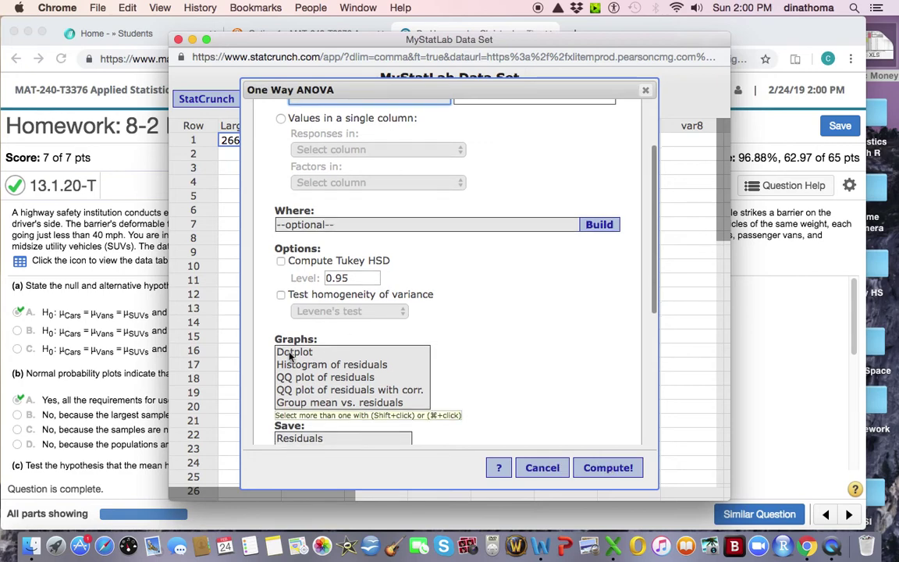
{"action": "scroll", "coordinate": [320, 370], "scroll_direction": "down", "scroll_amount": 2}
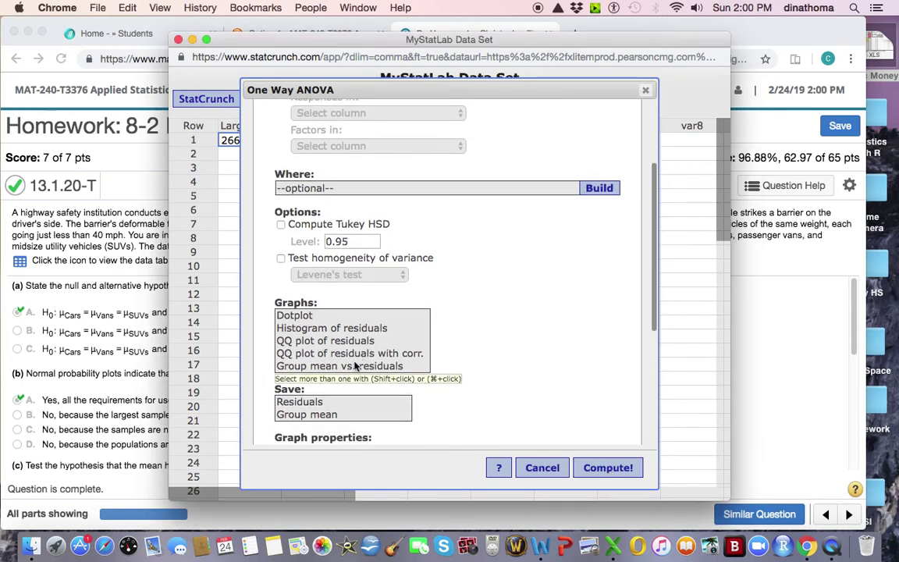
{"action": "scroll", "coordinate": [371, 327], "scroll_direction": "up", "scroll_amount": 5}
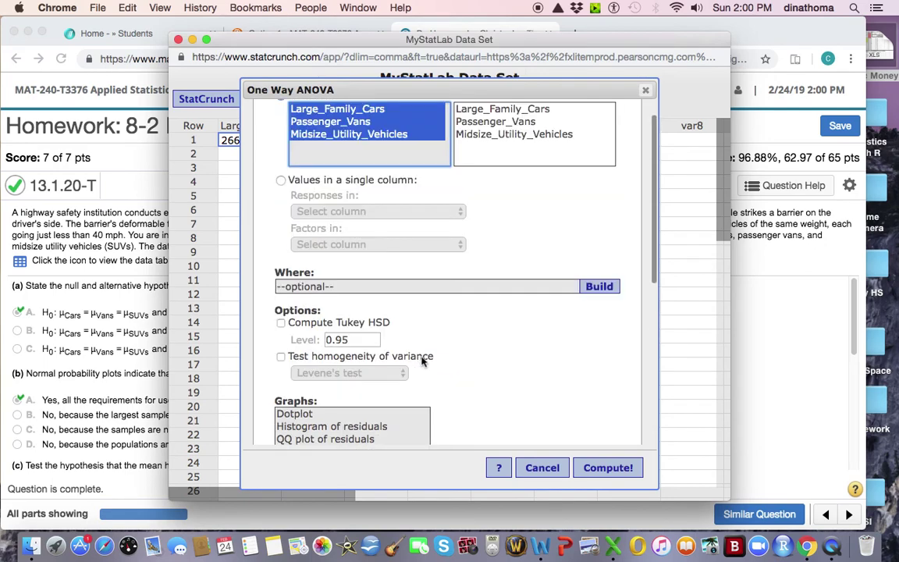
{"action": "left_click", "coordinate": [607, 467]}
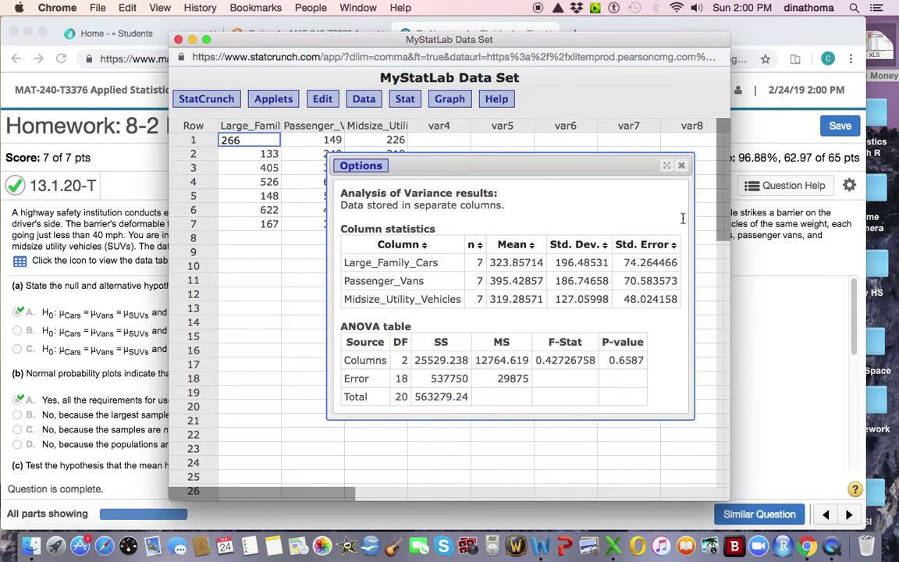
Enlarge the ANOVA results, move StatCrunch right, and close the Head Injuries data table
{"action": "left_click", "coordinate": [668, 167]}
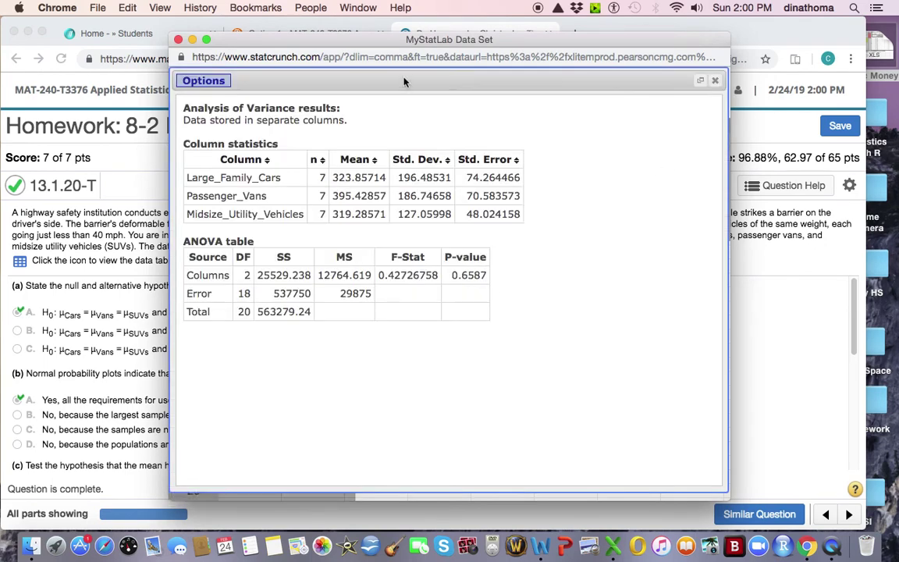
{"action": "left_click_drag", "start_coordinate": [299, 47], "coordinate": [497, 36]}
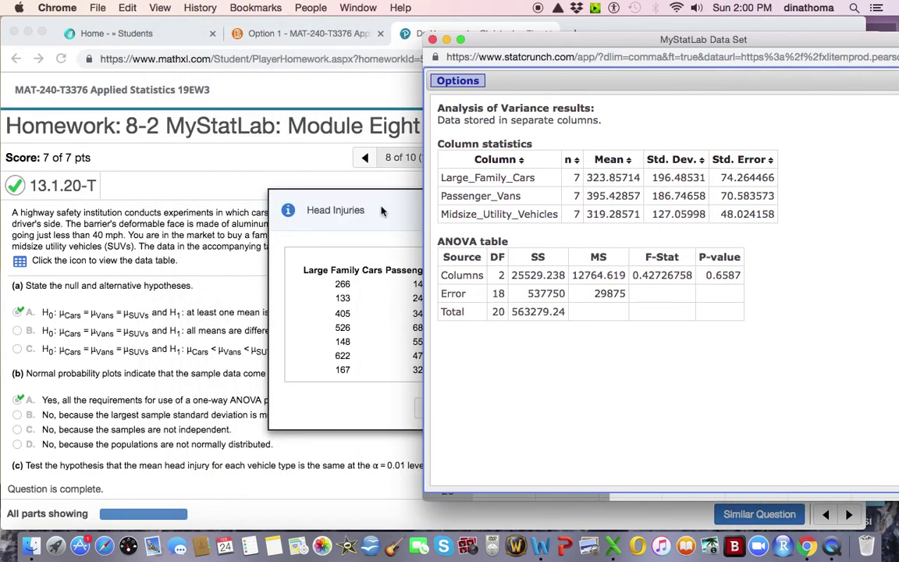
{"action": "left_click", "coordinate": [346, 191]}
{"action": "left_click", "coordinate": [626, 209]}
{"action": "left_click", "coordinate": [887, 268]}
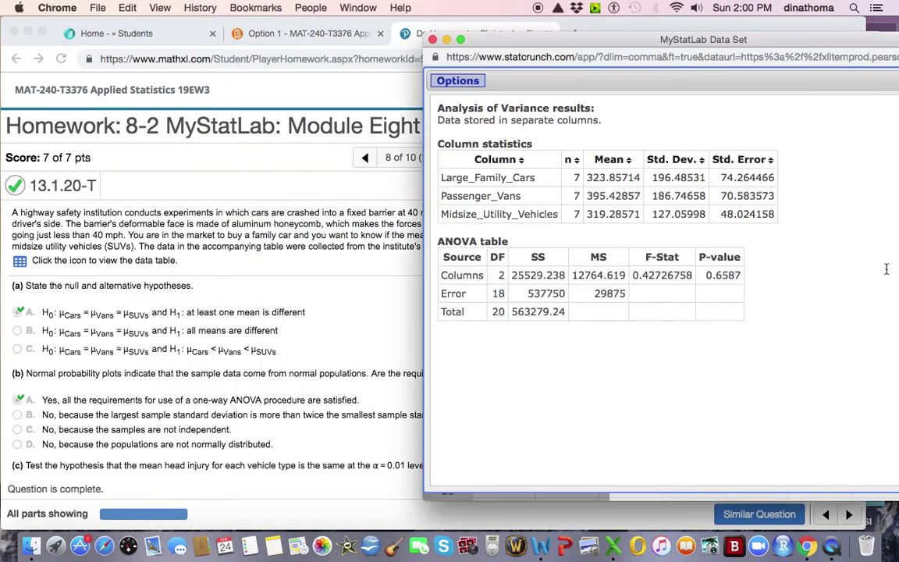
Compare F-Stat 0.42726758 and P-value 0.6587 with the homework's part (c) answers .427 and .659
{"action": "scroll", "coordinate": [76, 346], "scroll_direction": "down", "scroll_amount": 5}
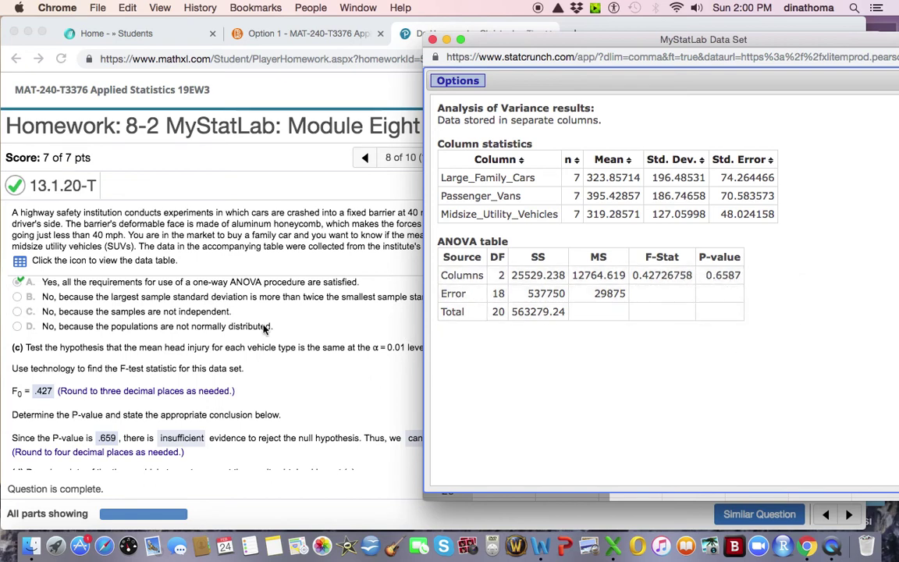
{"action": "scroll", "coordinate": [265, 329], "scroll_direction": "down", "scroll_amount": 1}
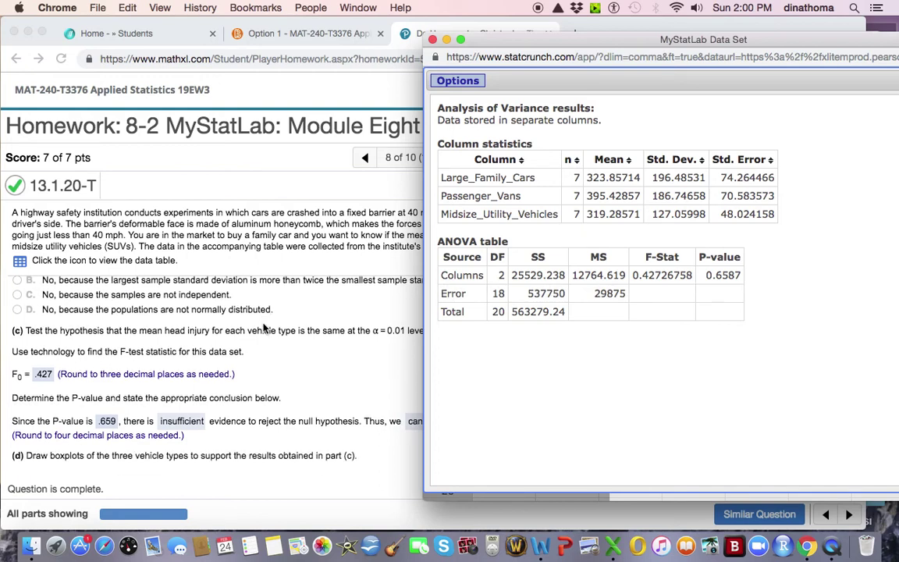
{"action": "scroll", "coordinate": [265, 328], "scroll_direction": "down", "scroll_amount": 1}
{"action": "scroll", "coordinate": [264, 329], "scroll_direction": "down", "scroll_amount": 1}
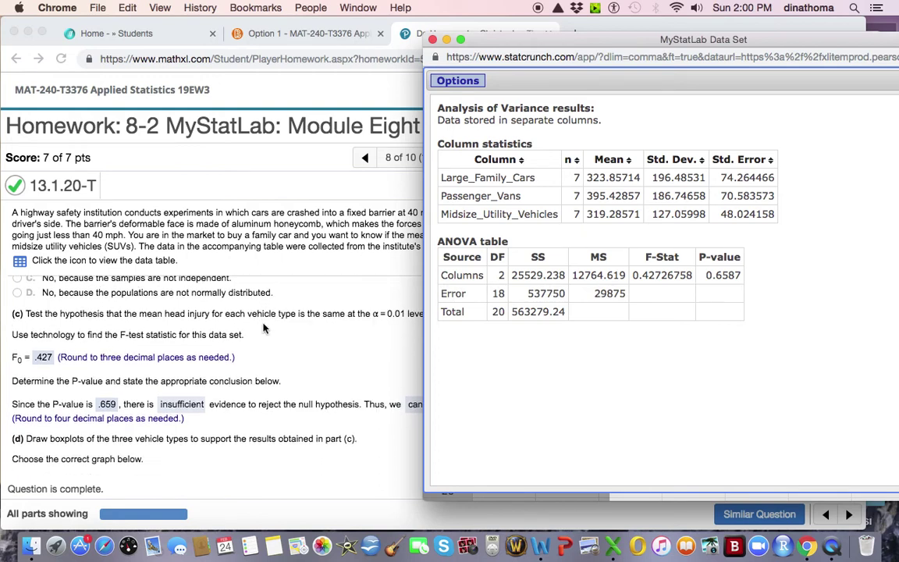
{"action": "left_click", "coordinate": [264, 329]}
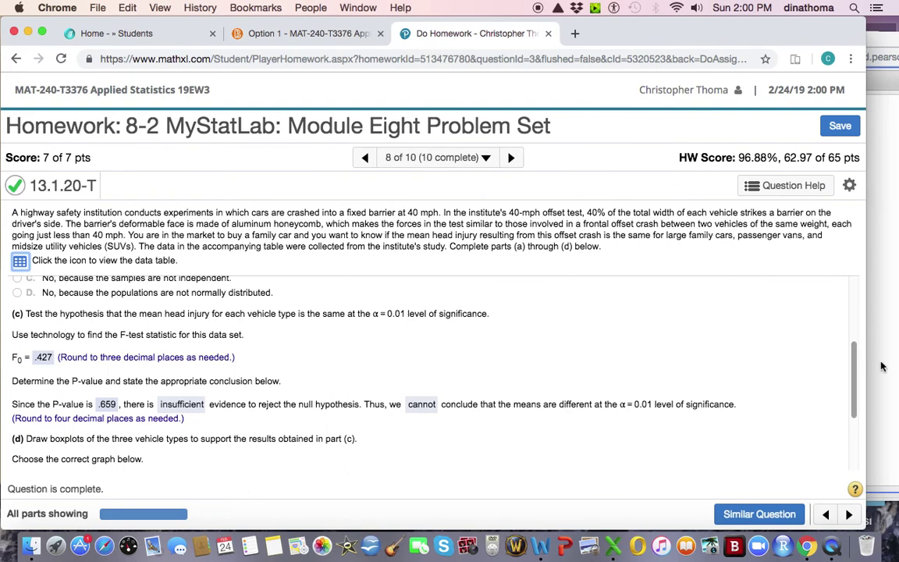
{"action": "key", "text": "super+grave"}
{"action": "scroll", "coordinate": [273, 380], "scroll_direction": "down", "scroll_amount": 5}
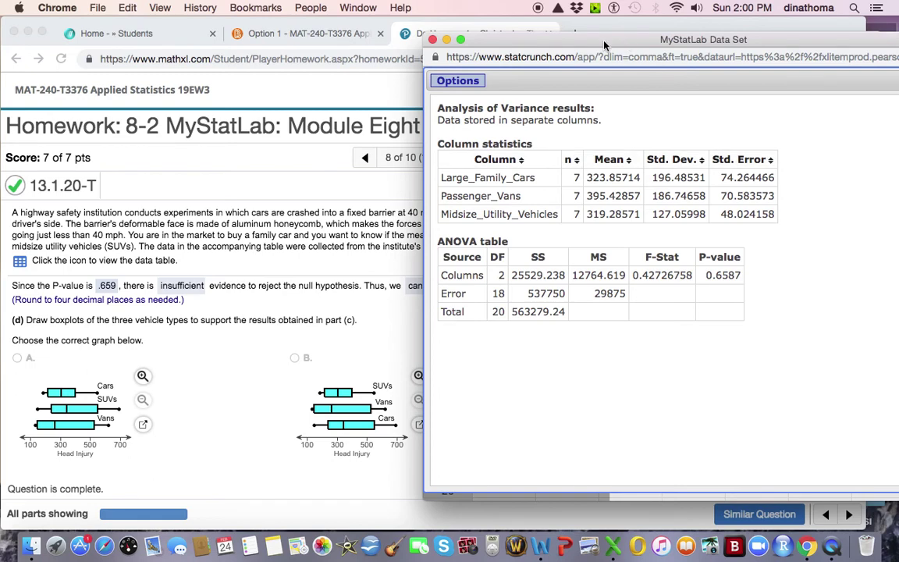
{"action": "left_click_drag", "start_coordinate": [603, 45], "coordinate": [482, 40]}
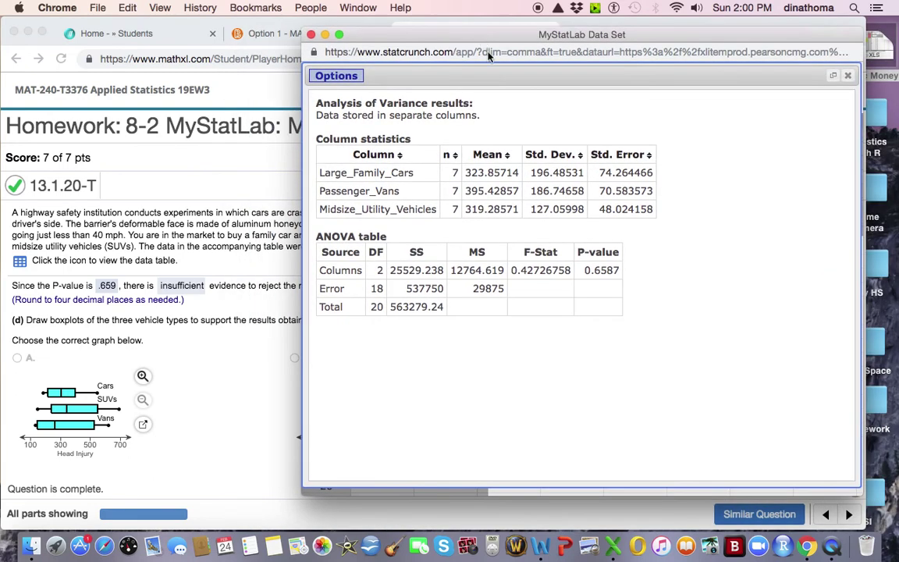
Close the ANOVA results and start a new boxplot from StatCrunch's Graph menu
{"action": "left_click", "coordinate": [846, 76]}
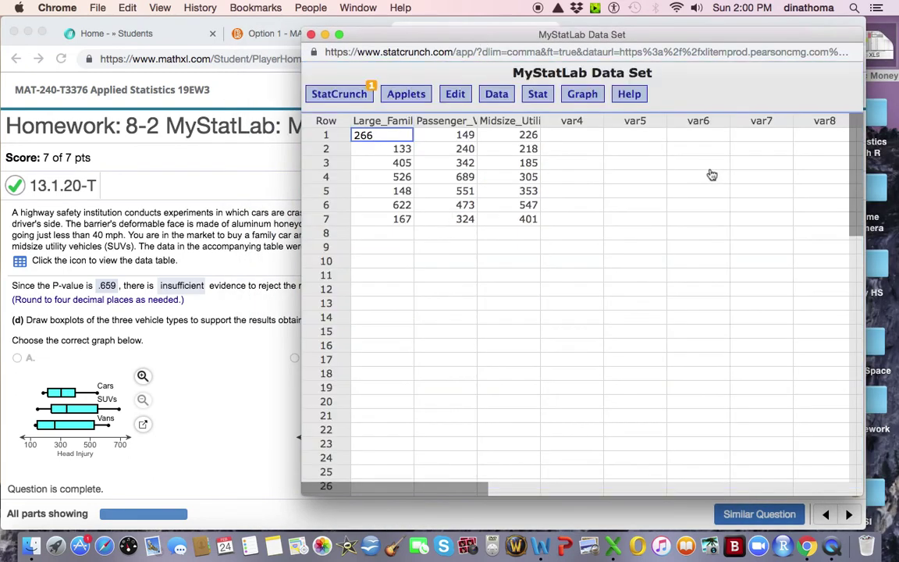
{"action": "left_click", "coordinate": [540, 94]}
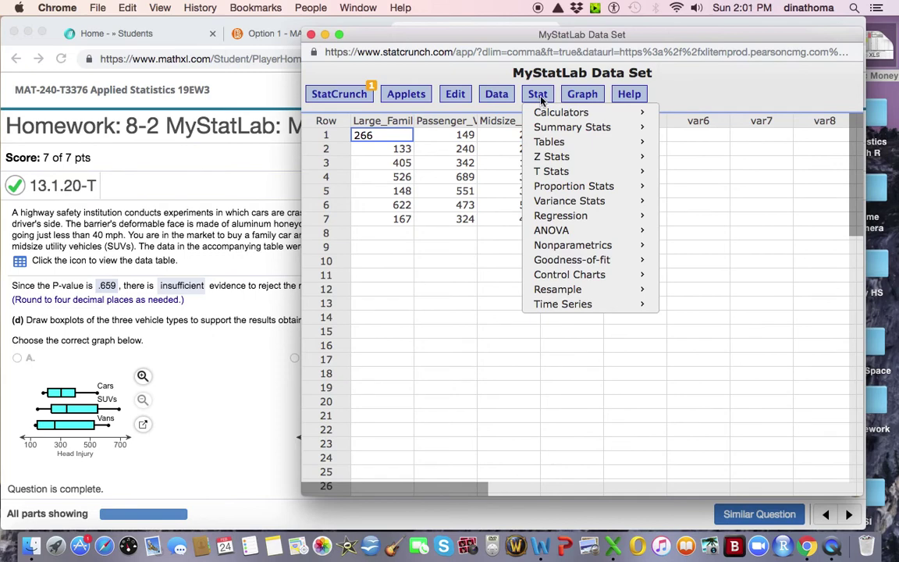
{"action": "left_click", "coordinate": [584, 95]}
{"action": "left_click", "coordinate": [587, 96]}
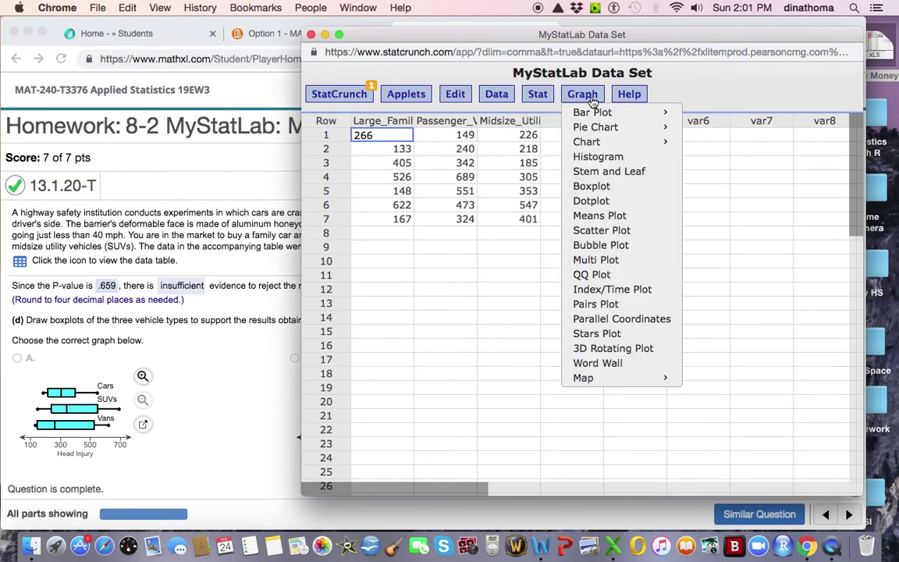
{"action": "left_click", "coordinate": [592, 186]}
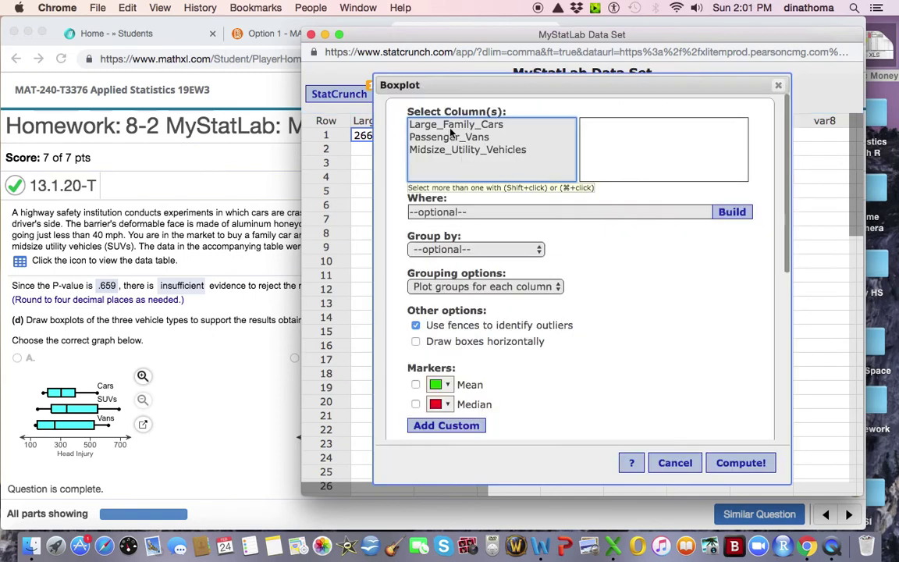
Plot all three vehicle columns as horizontal boxplots with medians, then revisit the homework's choices
{"action": "left_click_drag", "start_coordinate": [437, 125], "coordinate": [462, 148]}
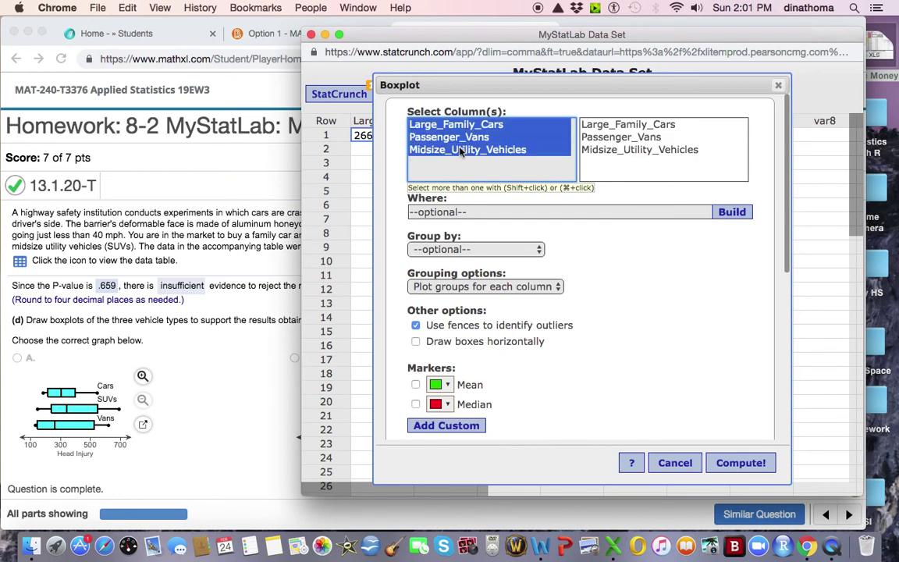
{"action": "left_click", "coordinate": [415, 404]}
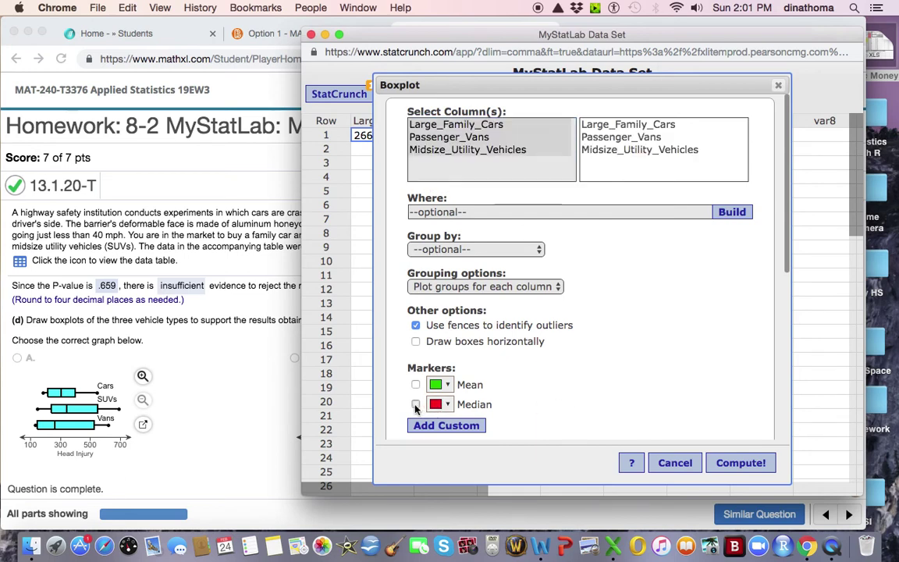
{"action": "left_click", "coordinate": [417, 342]}
{"action": "left_click", "coordinate": [738, 462]}
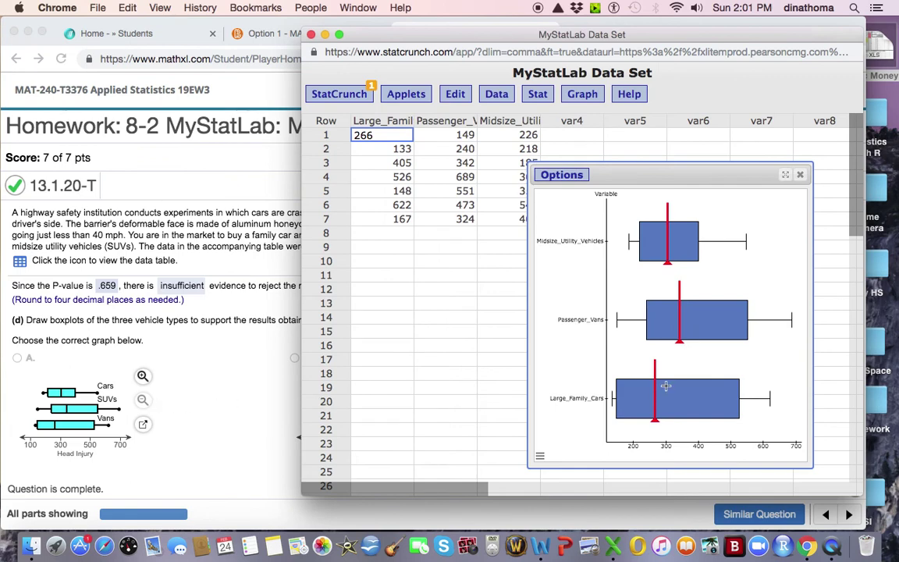
{"action": "left_click", "coordinate": [238, 372]}
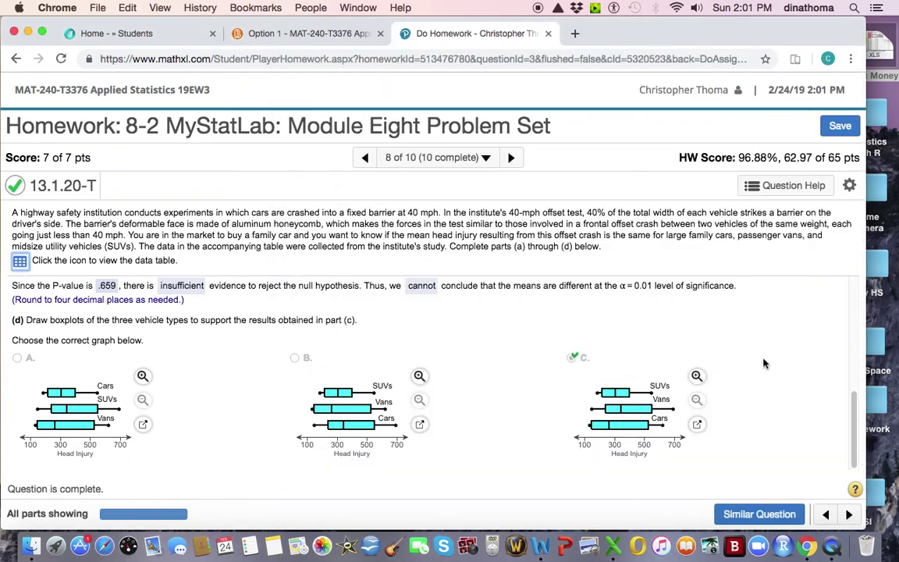
Minimize the MyStatLab homework window to reveal the Excel sheet and StatCrunch boxplots
{"action": "left_click", "coordinate": [27, 34]}
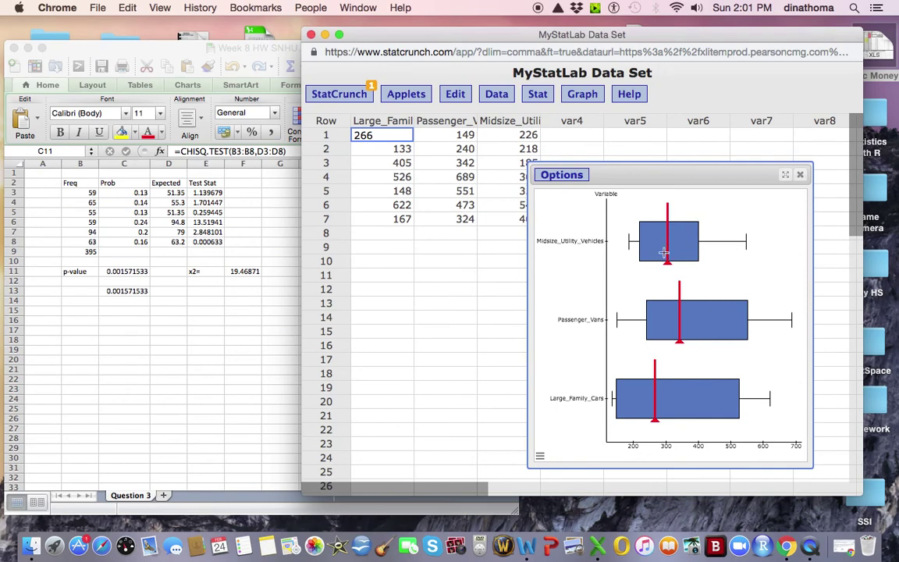